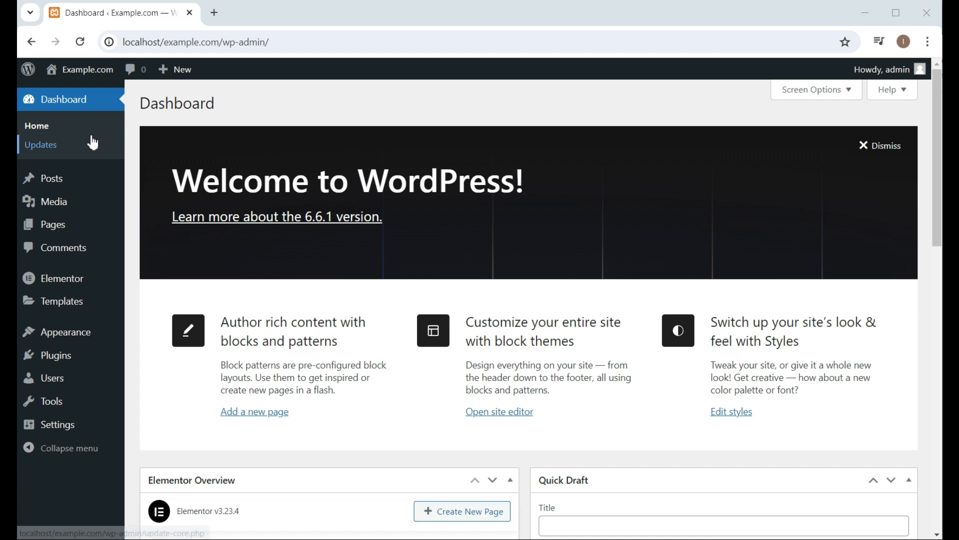
Start a new post and give it the title "Getting Started with WordPress" copied from the Word document
mouse_move(58, 189)
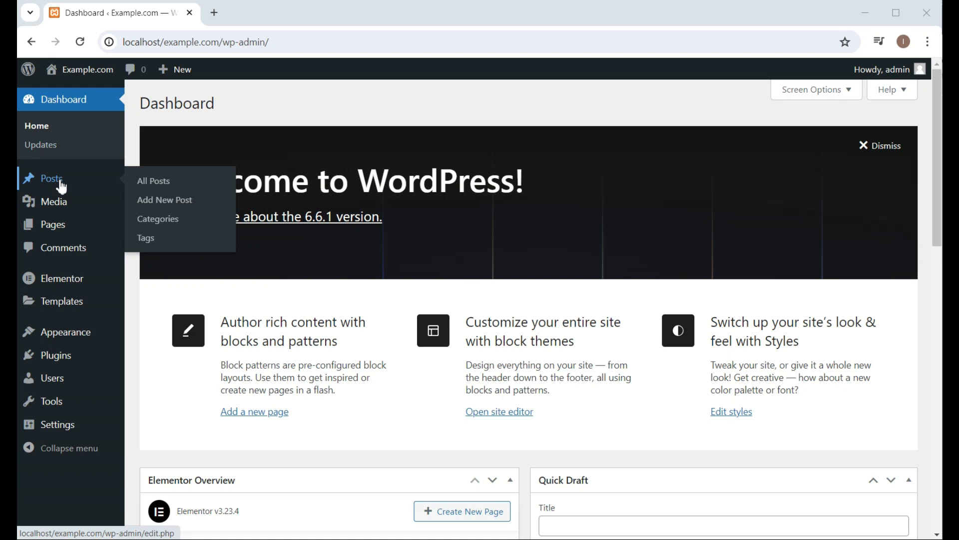
click(164, 207)
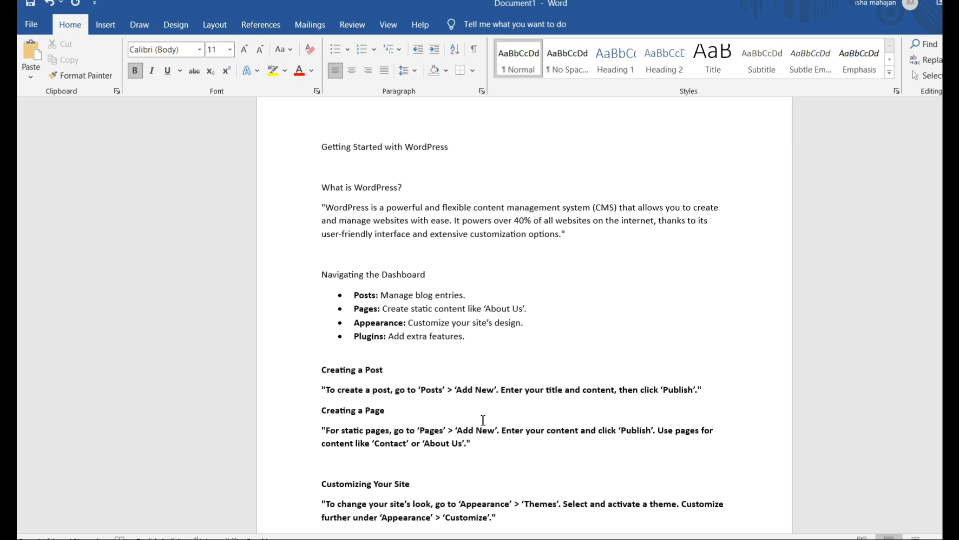
drag(433, 149, 301, 149)
key(ctrl+c)
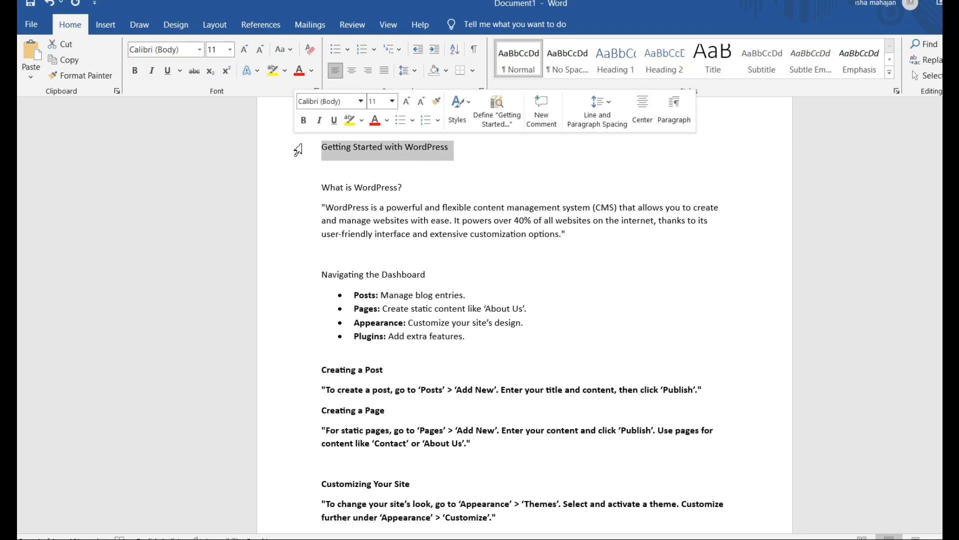
key(alt+Tab)
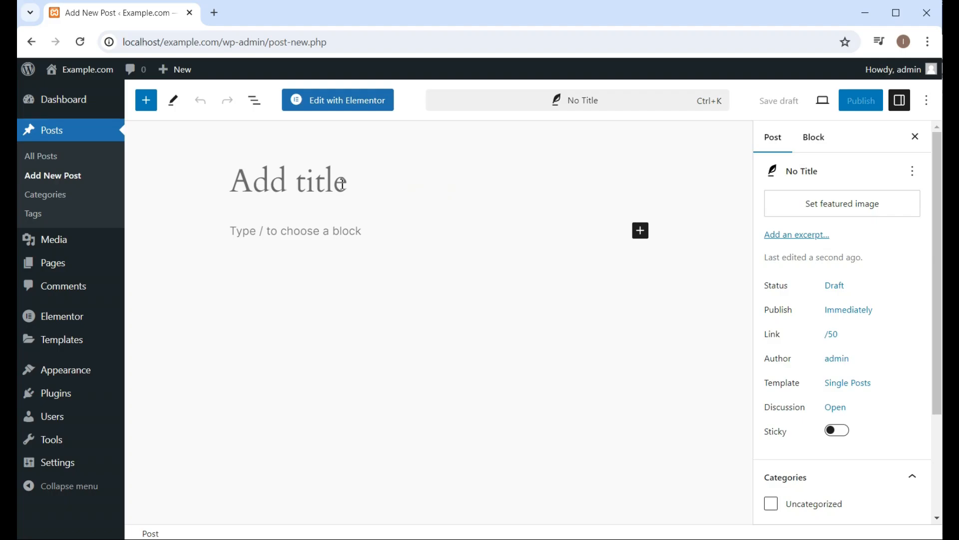
key(ctrl+v)
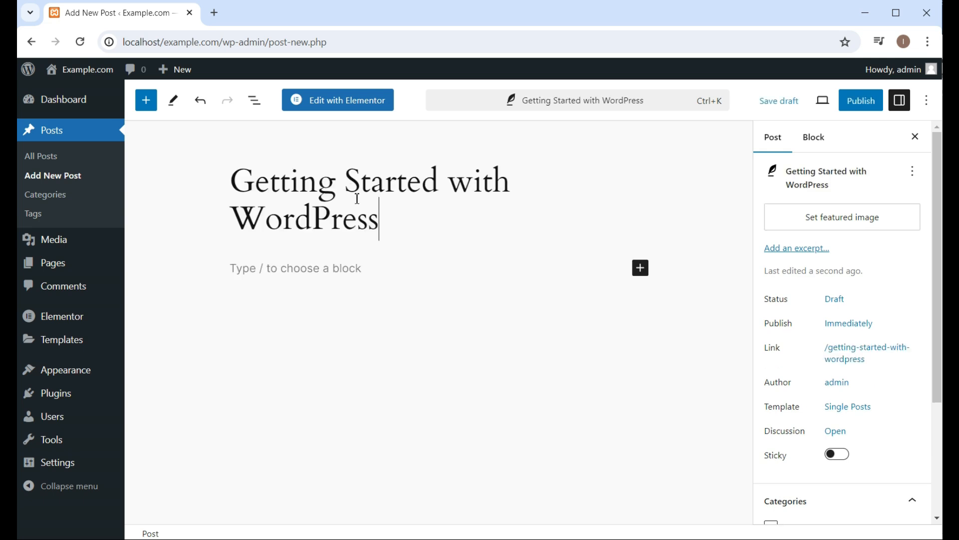
click(233, 182)
key(Return)
click(238, 181)
drag(248, 183, 382, 218)
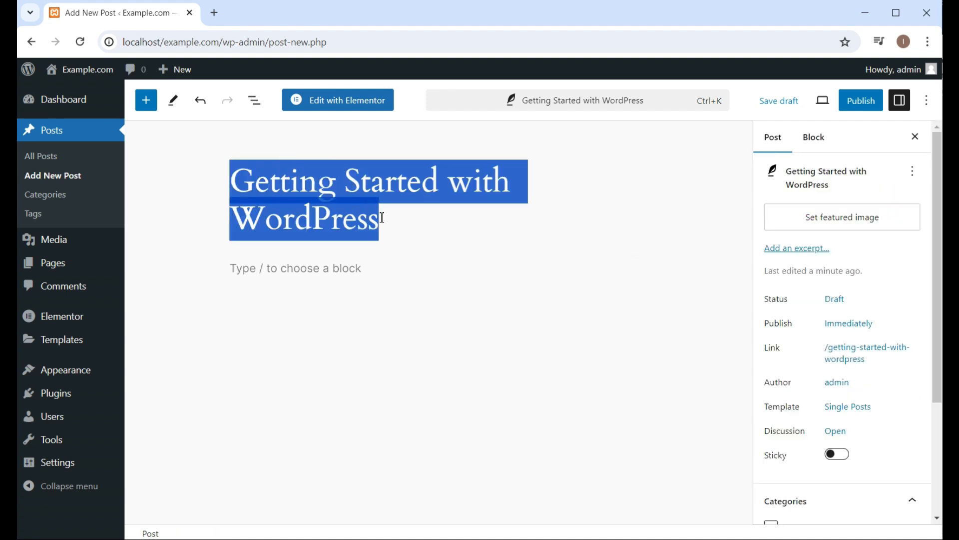
Add a paragraph block below the post title containing "What is WordPress?" copied from the Word document
click(260, 275)
click(641, 267)
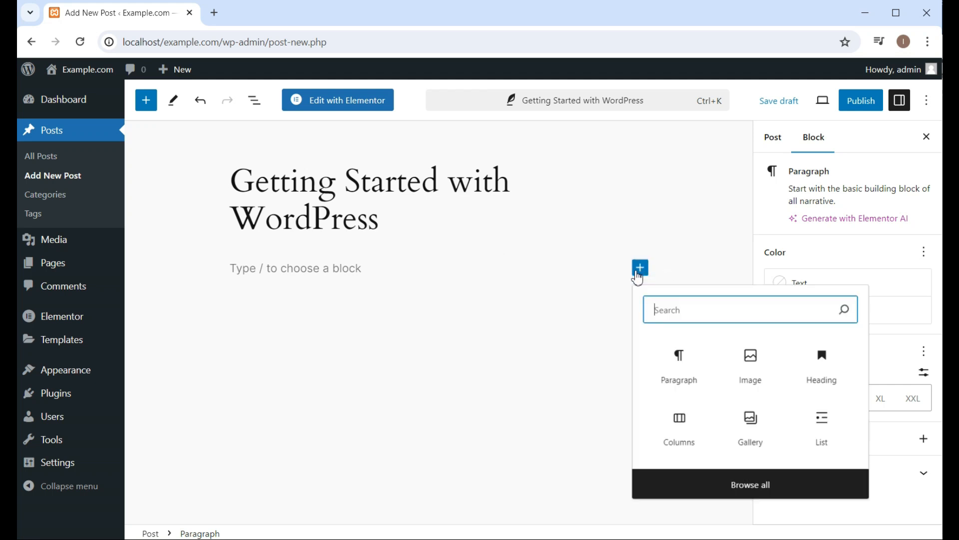
click(669, 371)
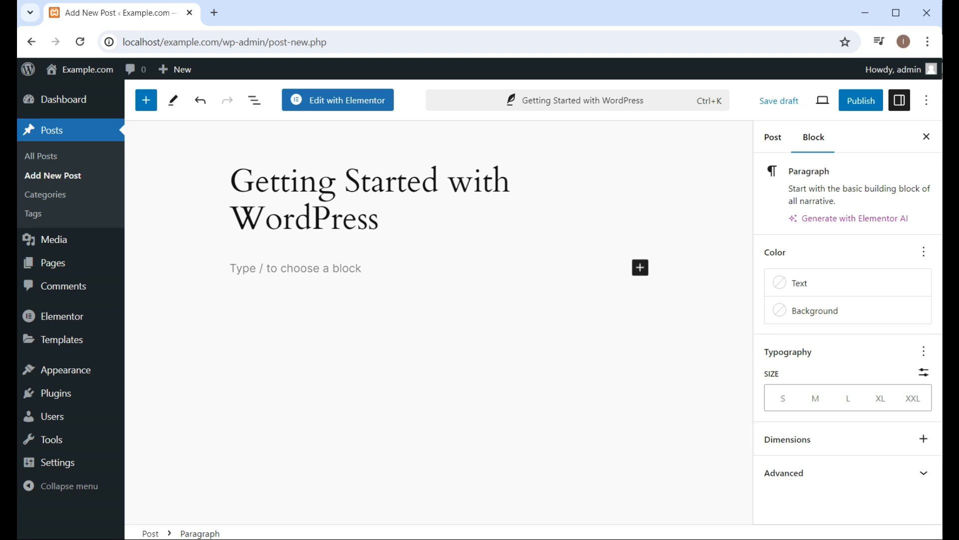
key(alt+Tab)
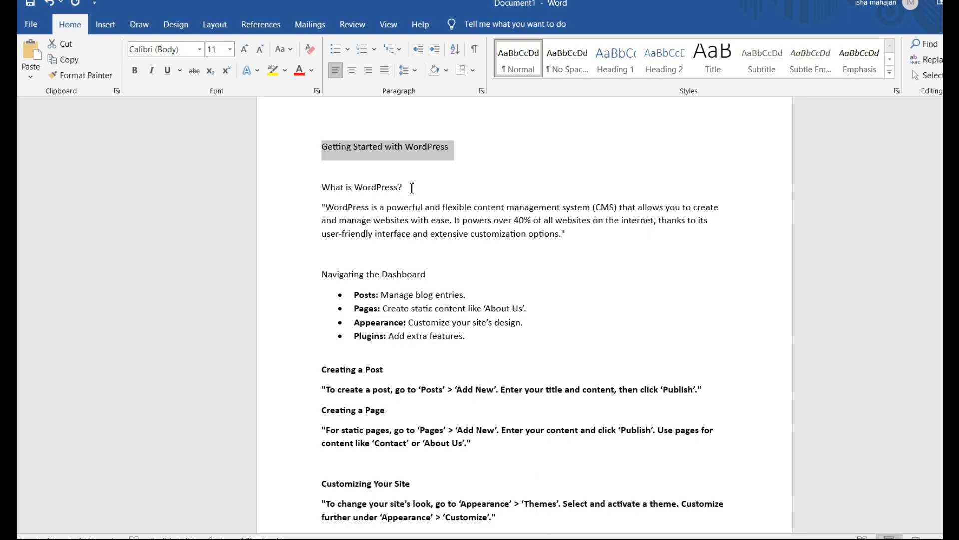
drag(411, 188, 364, 188)
key(ctrl+c)
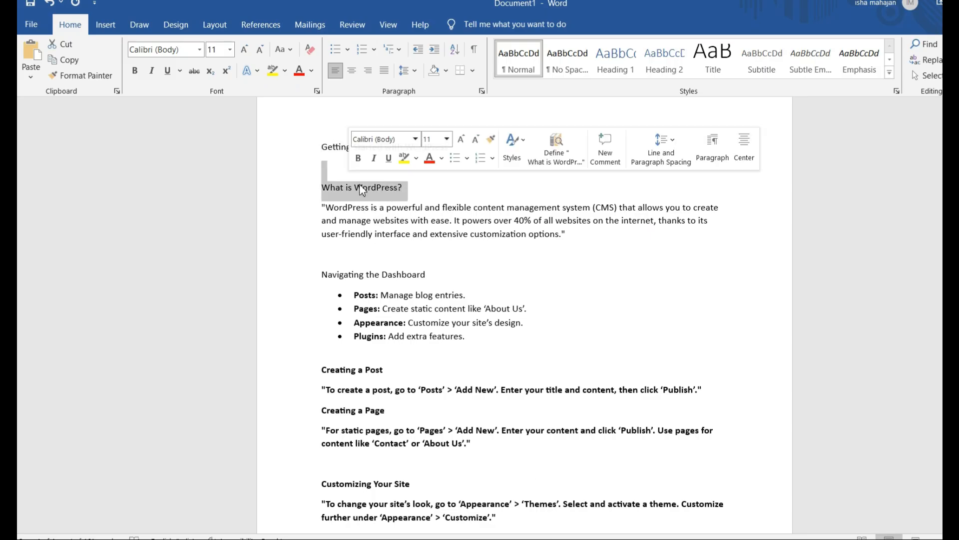
key(alt+Tab)
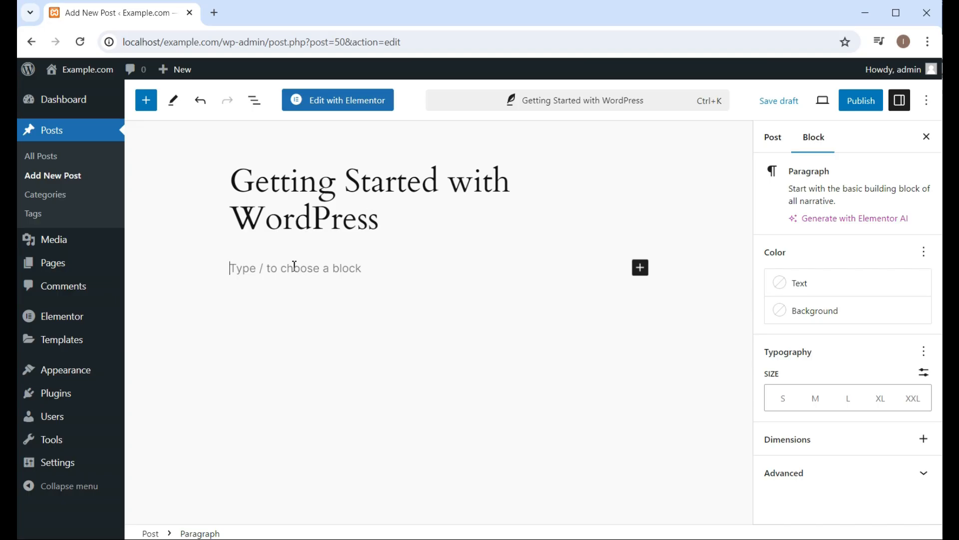
key(ctrl+v)
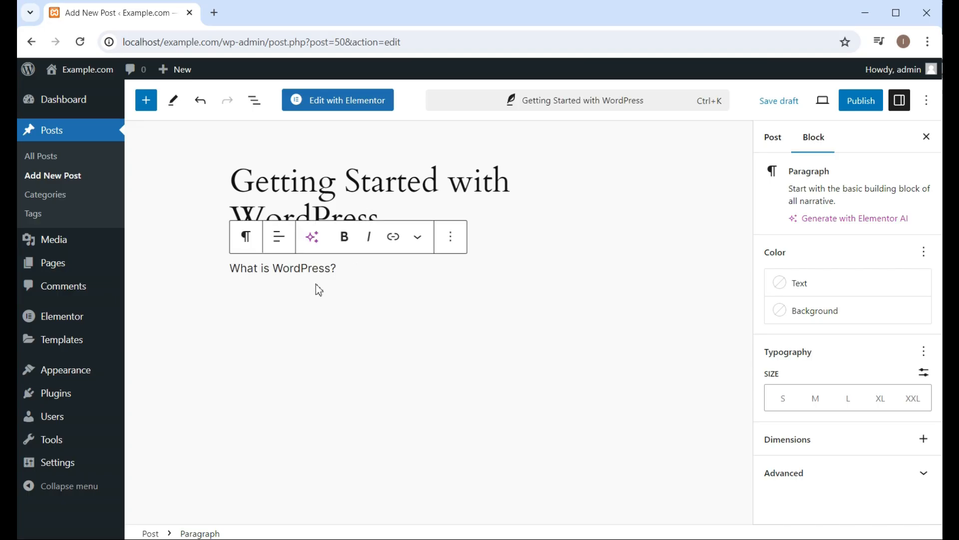
Transform the "What is WordPress?" paragraph into a heading and set its level to Heading 4
click(245, 237)
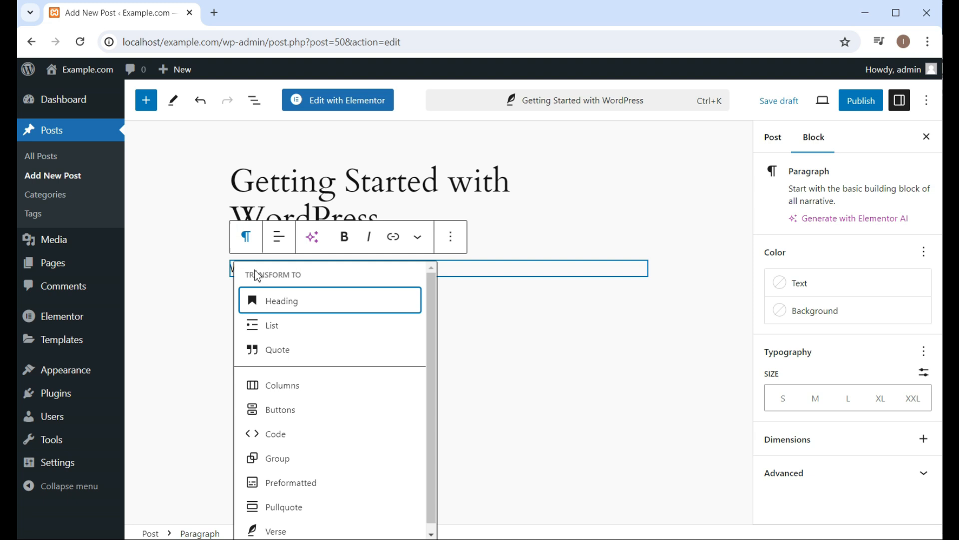
click(272, 312)
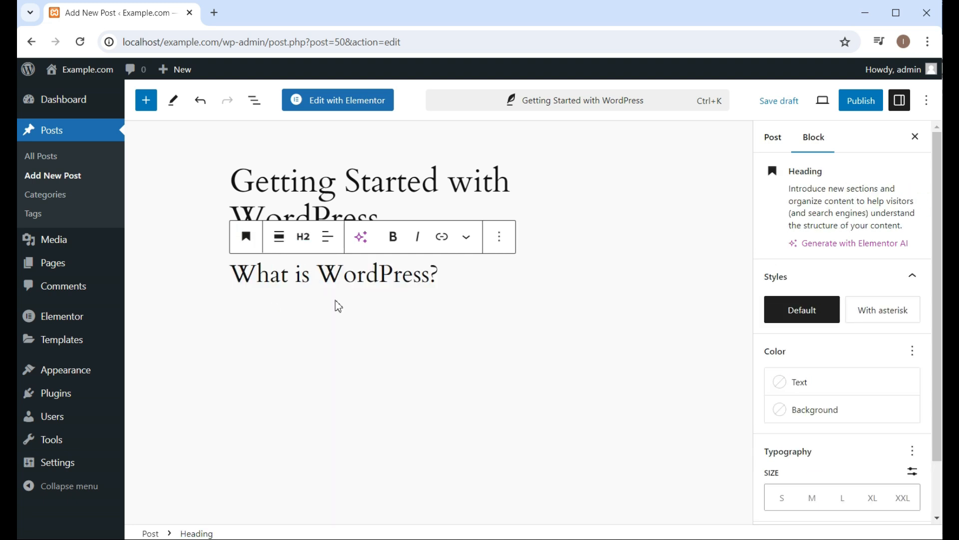
click(305, 242)
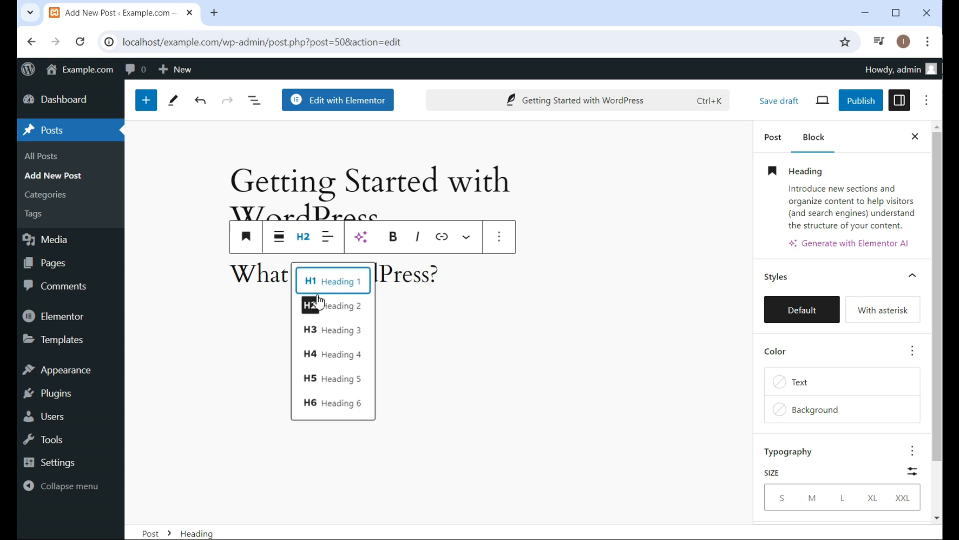
click(312, 361)
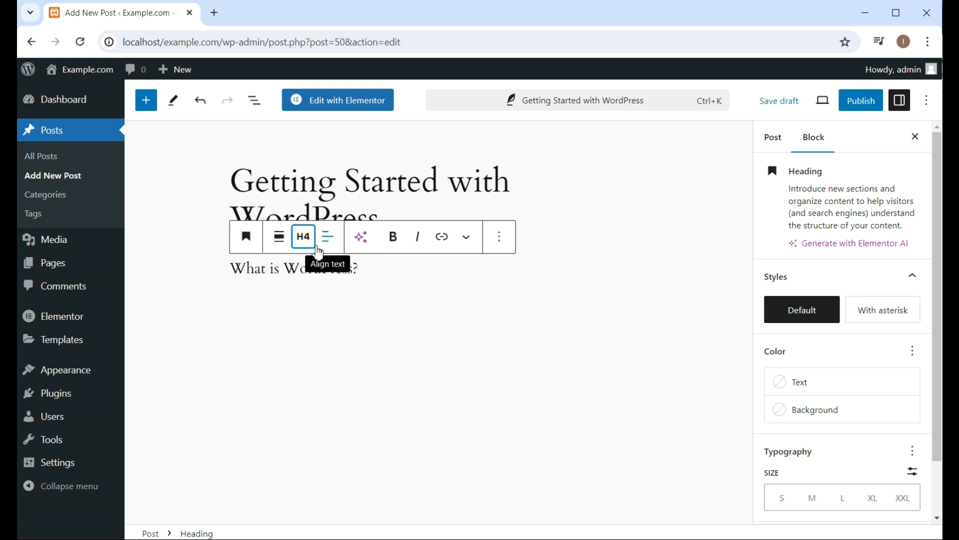
Make the whole "What is WordPress?" heading text bold
click(394, 237)
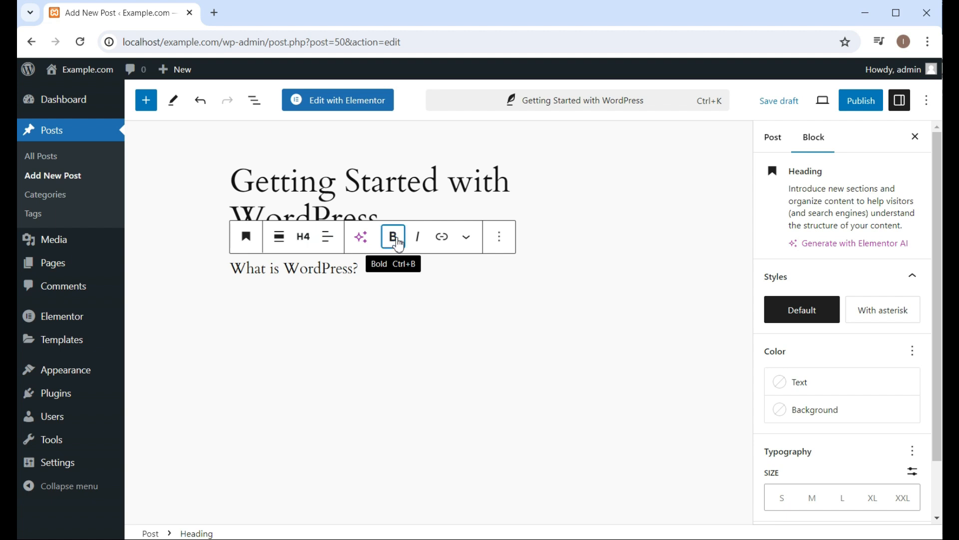
drag(362, 269, 230, 270)
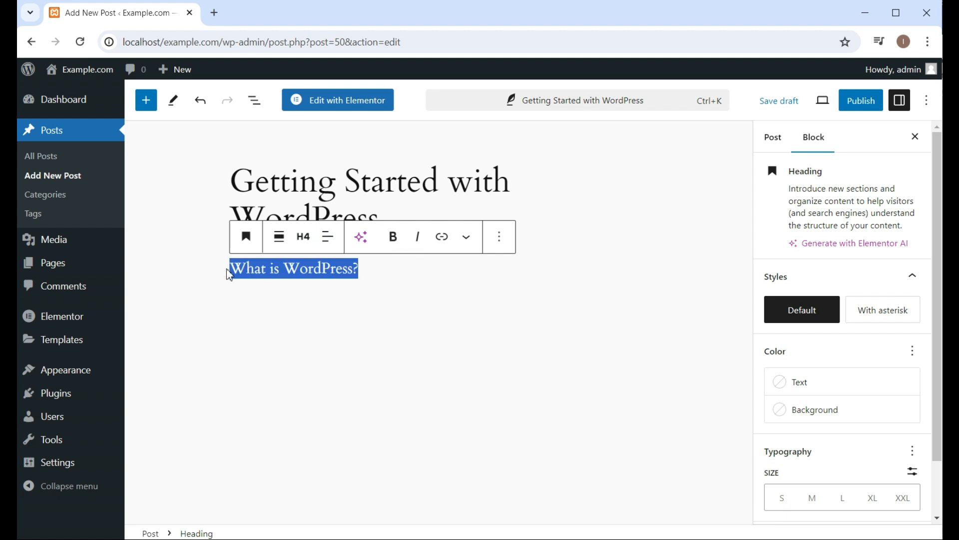
click(393, 236)
Insert Wordpress-1024x558-1.png from the media library below the "What is WordPress?" heading and shrink it to about 511 px wide
click(399, 290)
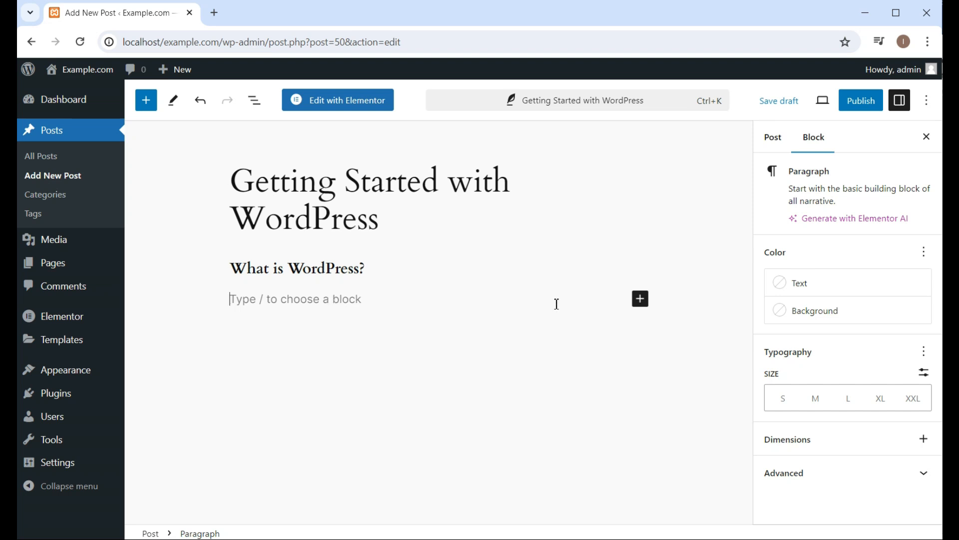
click(640, 299)
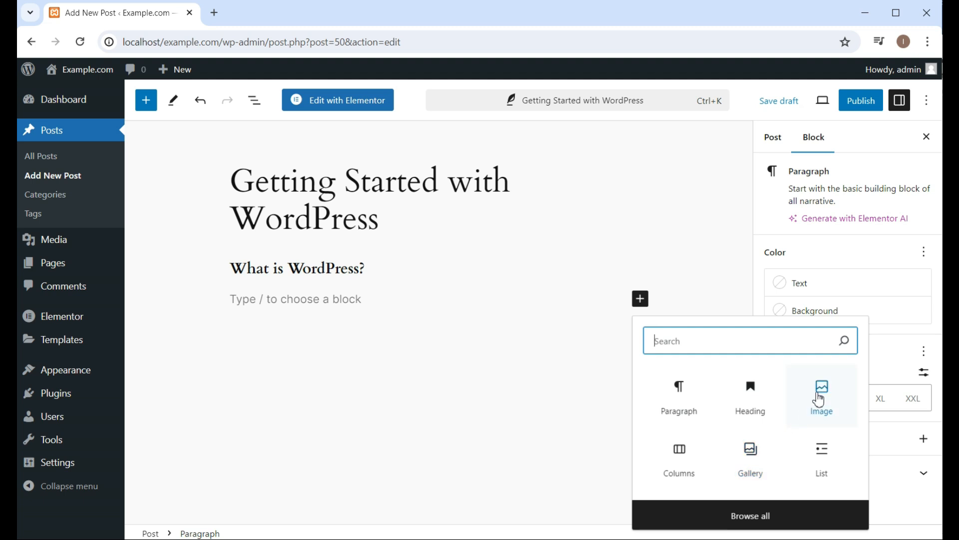
click(818, 406)
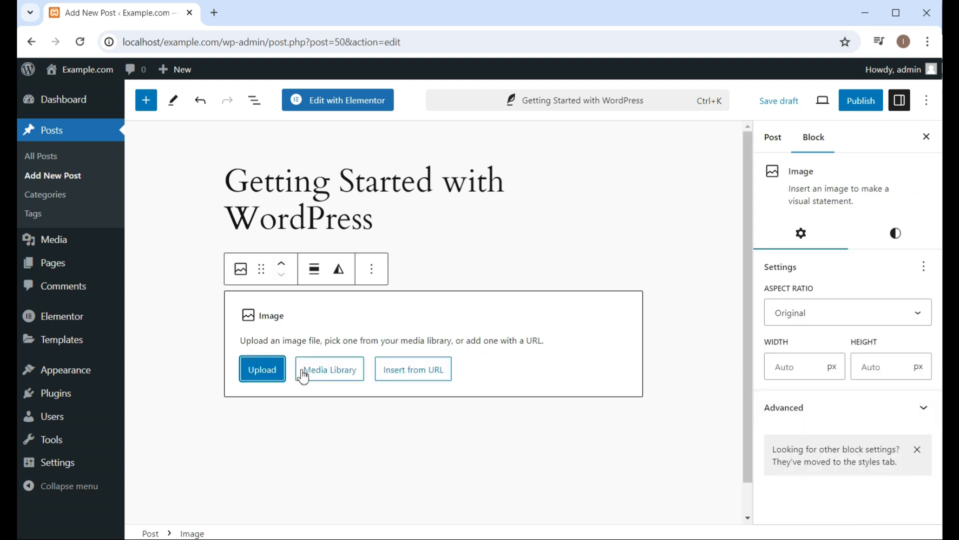
click(339, 371)
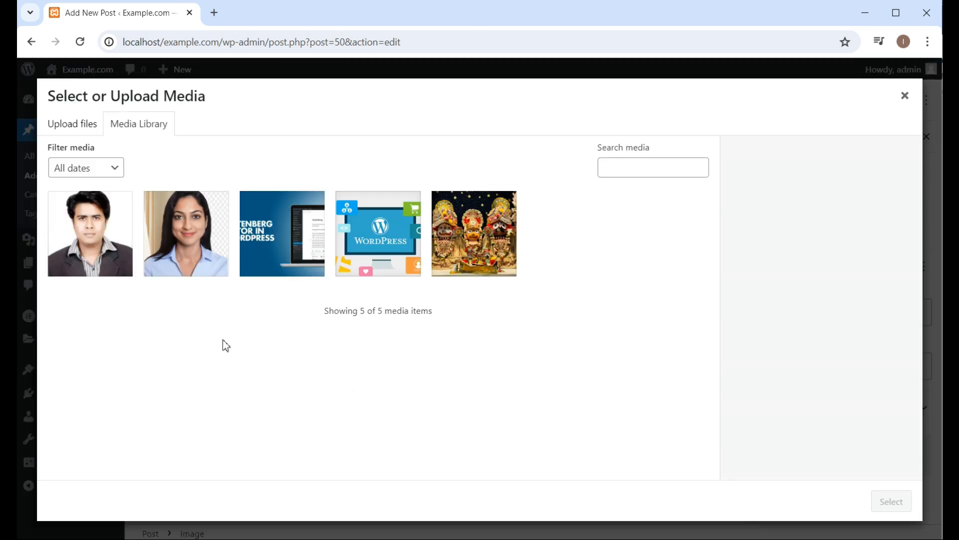
click(372, 254)
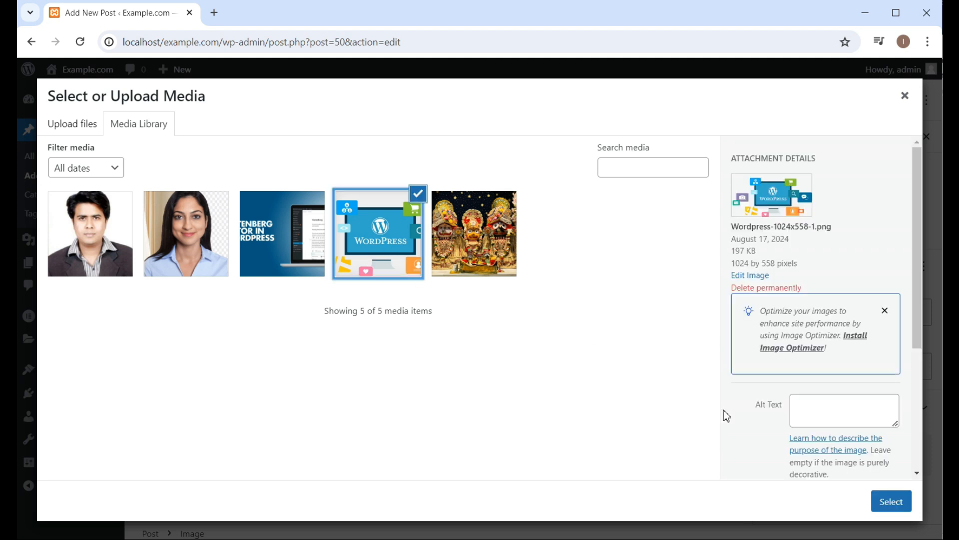
click(885, 509)
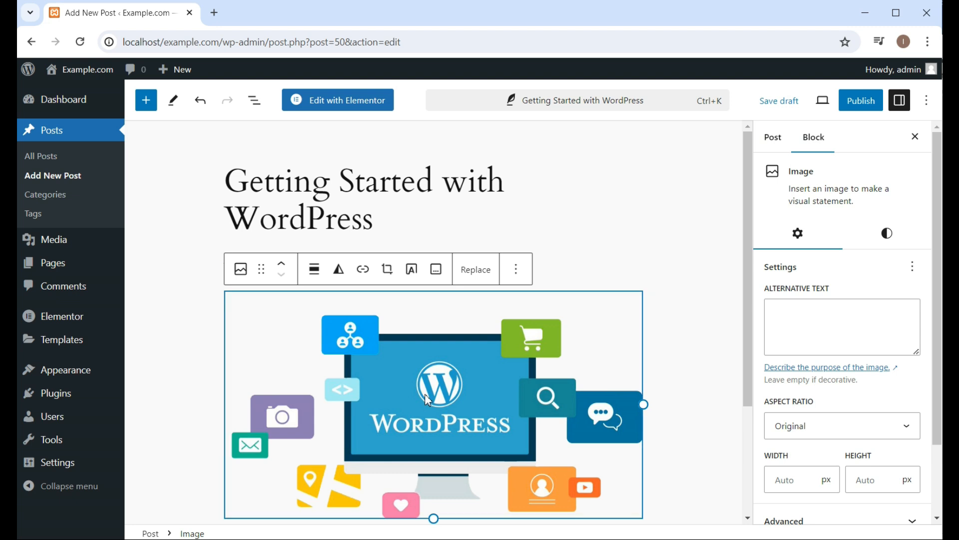
drag(648, 406, 570, 383)
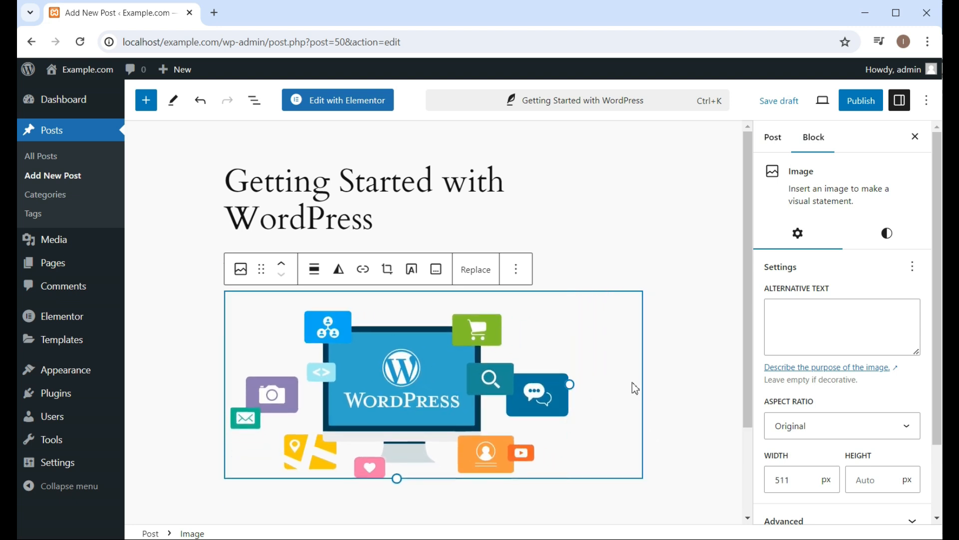
click(588, 210)
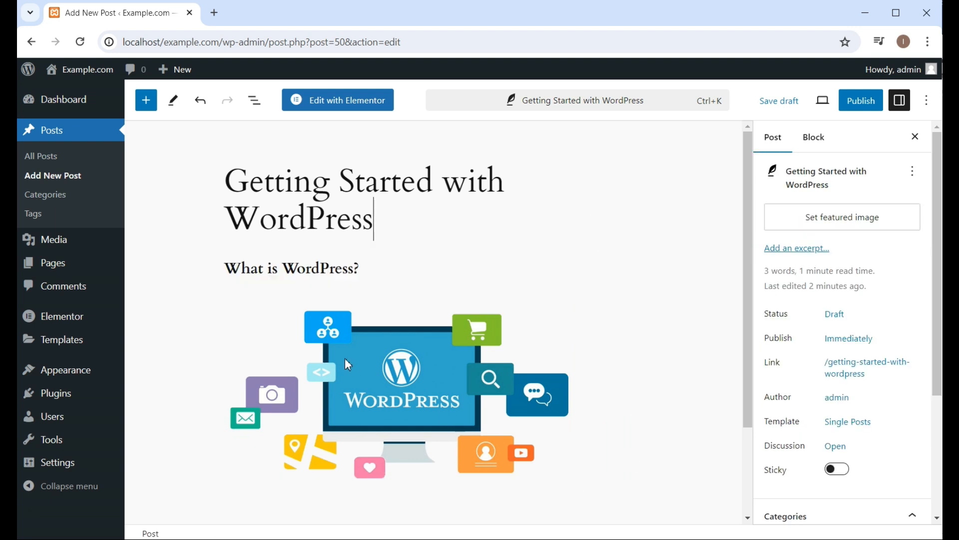
Copy the Word paragraph describing WordPress as a content management system into a new paragraph block below the image
scroll(436, 396, down, 3)
click(511, 386)
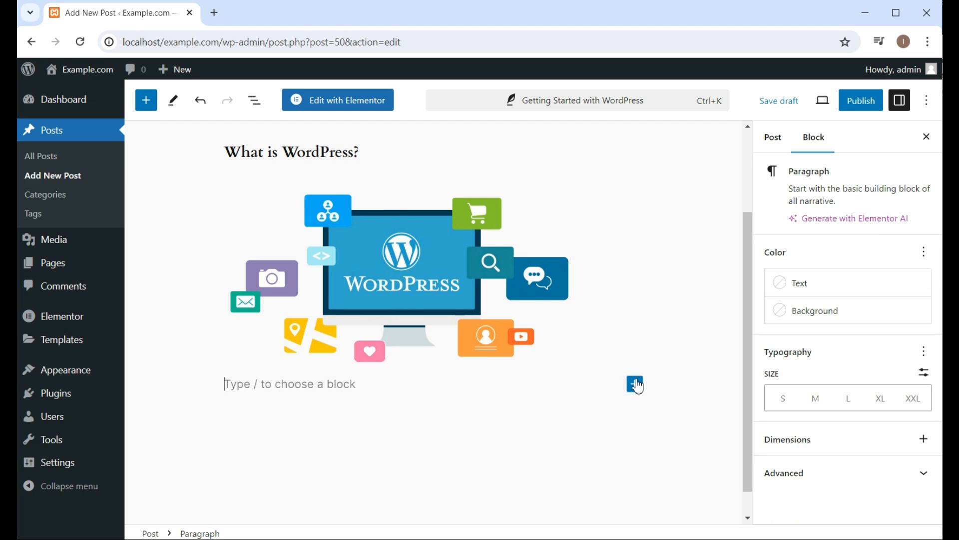
key(alt+Tab)
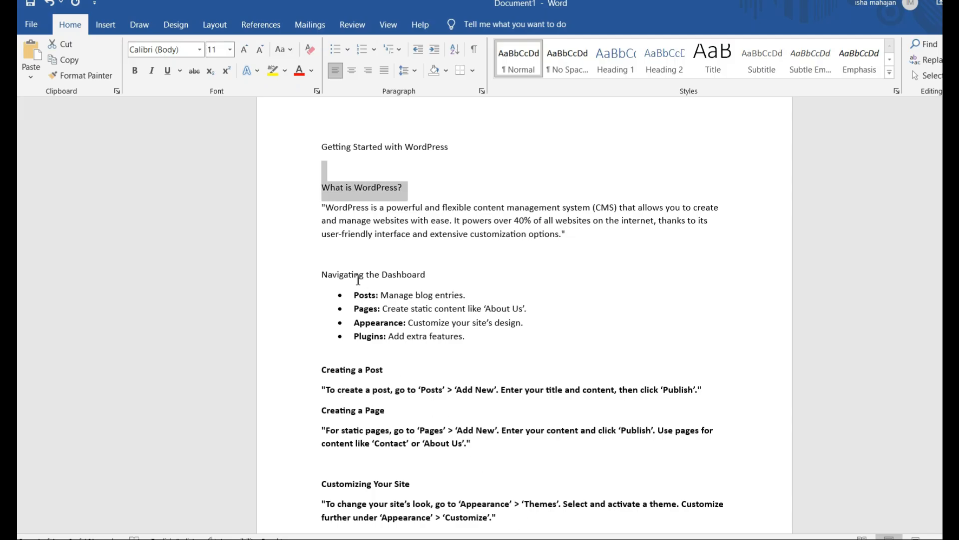
drag(322, 208, 572, 247)
key(ctrl+c)
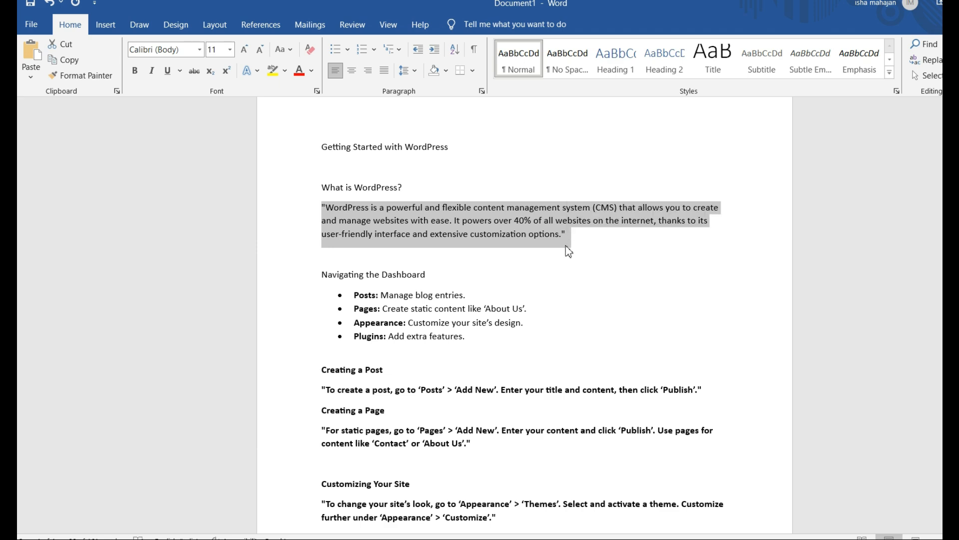
key(alt+Tab)
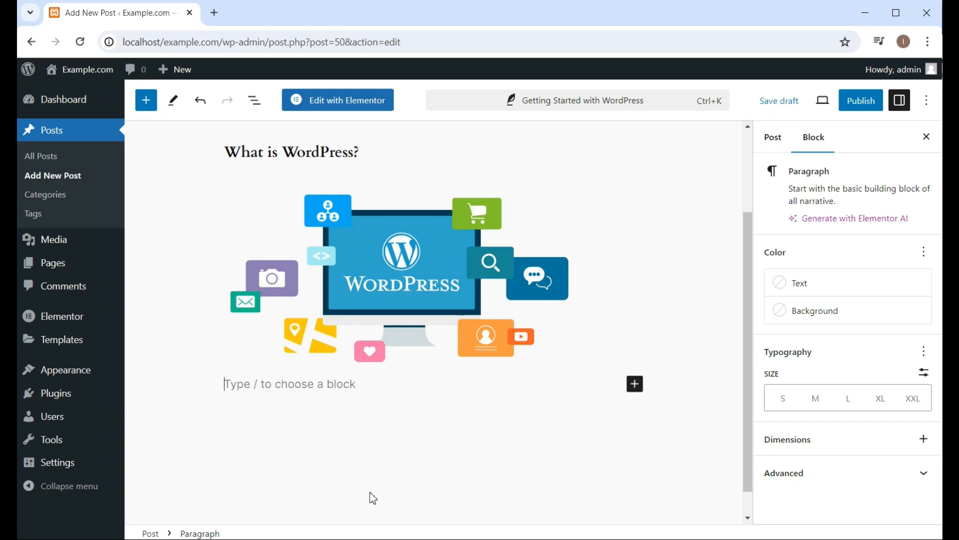
key(ctrl+v)
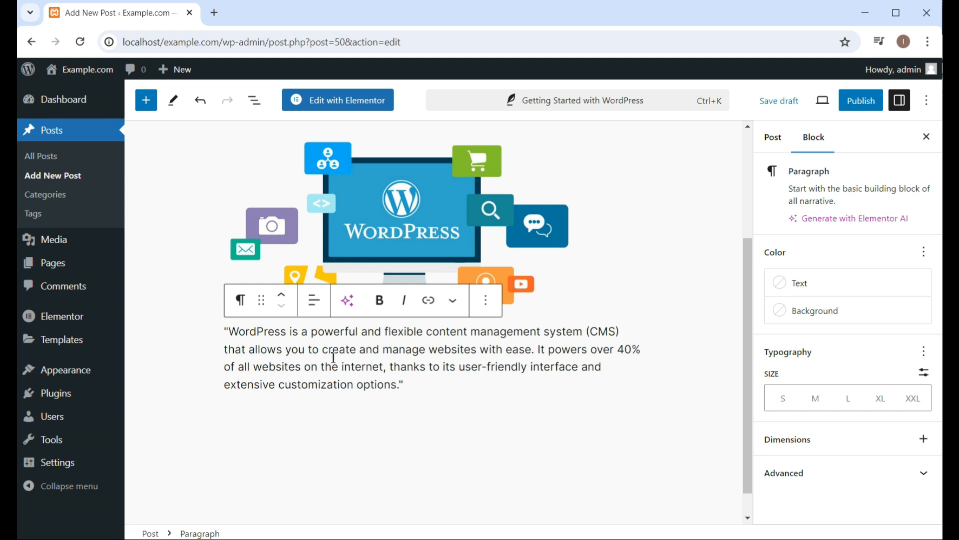
click(240, 299)
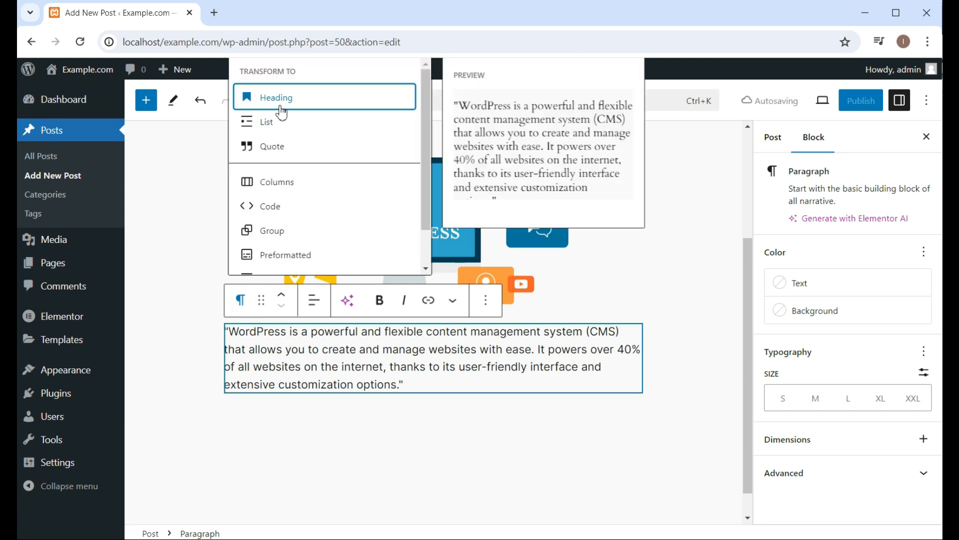
Copy the "Navigating the Dashboard" line from the Word document into a new paragraph block below the content management system paragraph
click(322, 450)
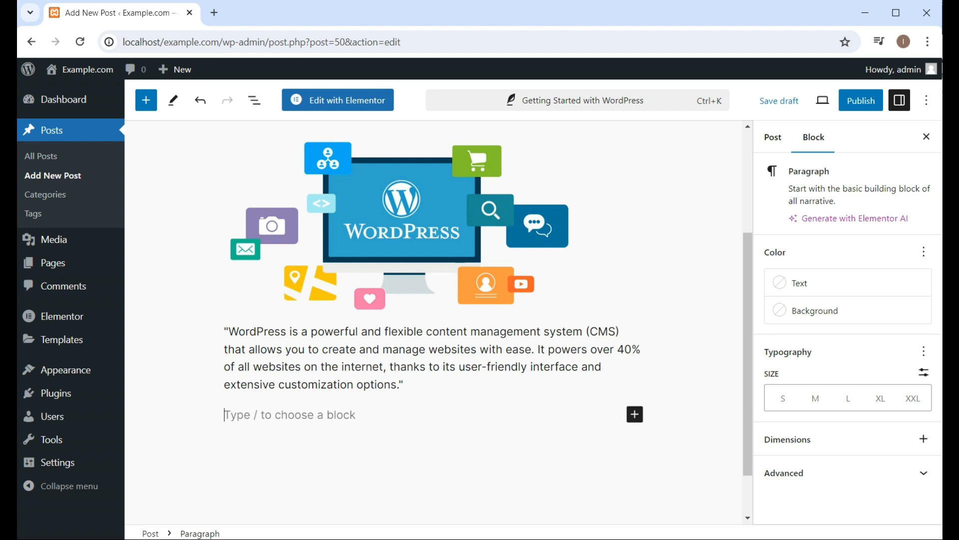
key(alt+Tab)
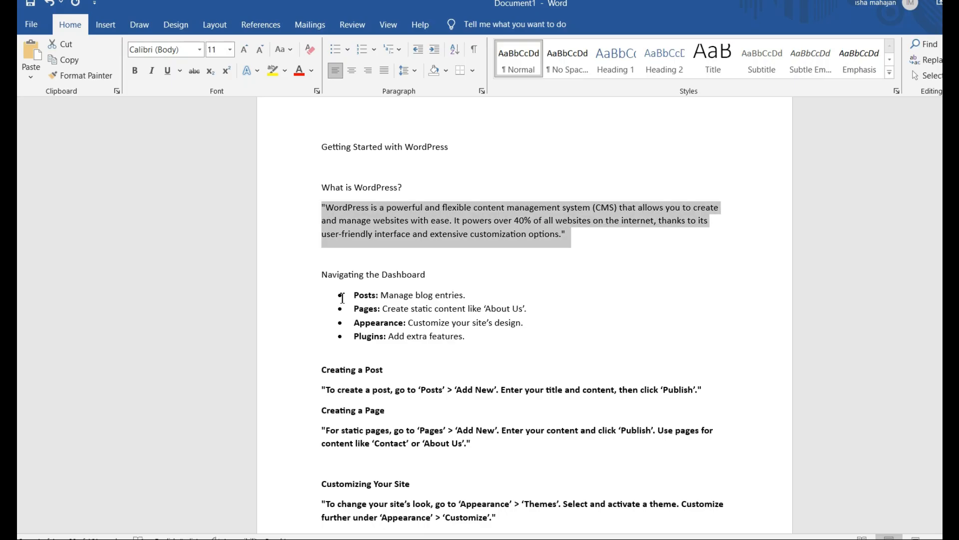
drag(318, 274, 434, 290)
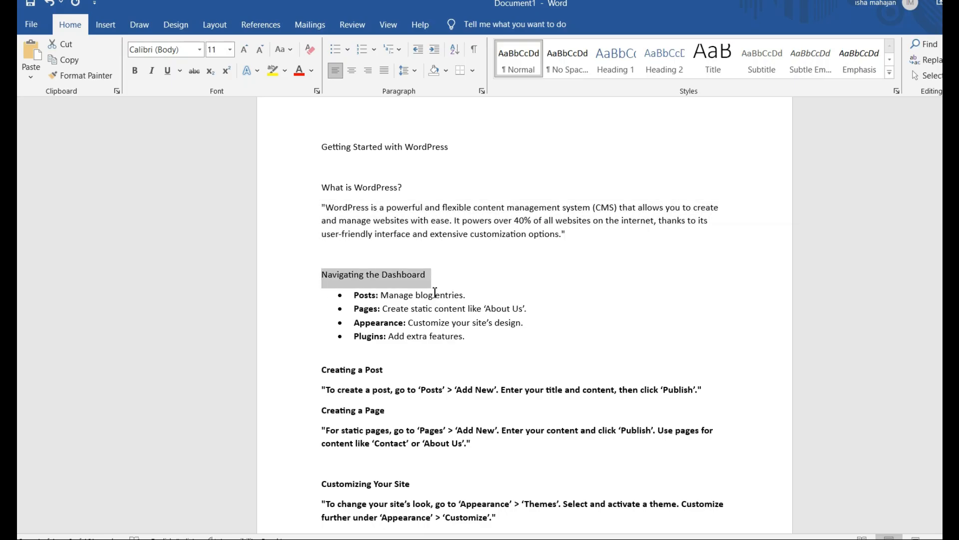
key(ctrl+c)
key(alt+Tab)
key(ctrl+v)
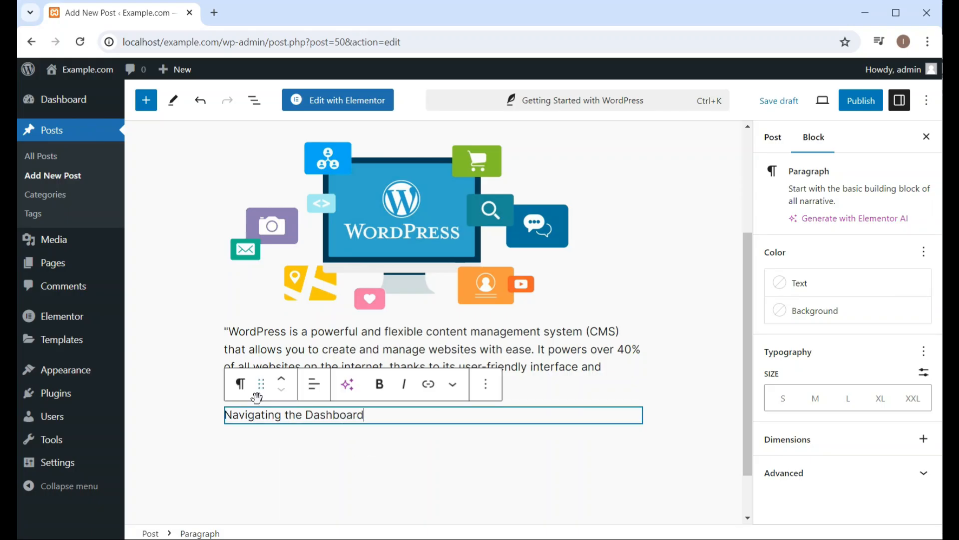
Transform the "Navigating the Dashboard" paragraph into a heading and set its level to Heading 3
click(241, 384)
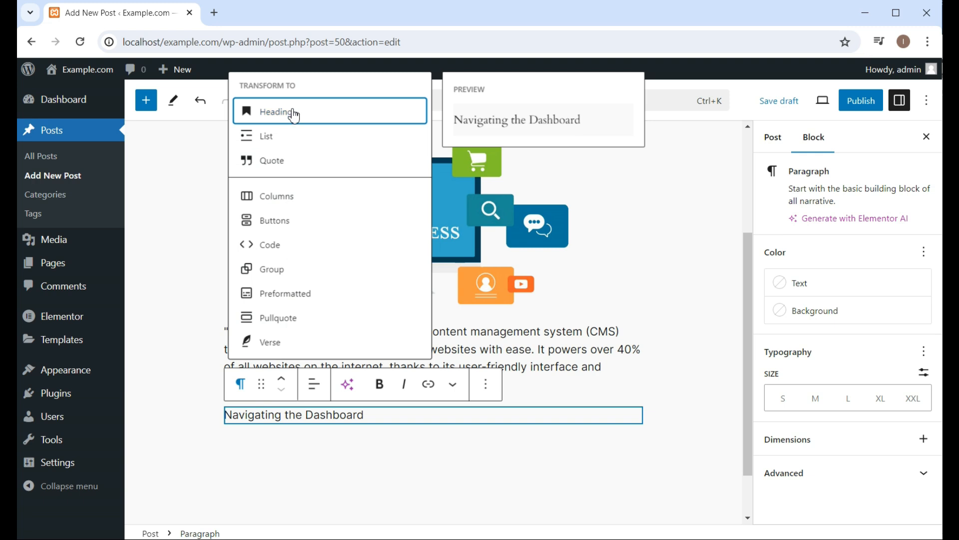
click(294, 114)
click(343, 390)
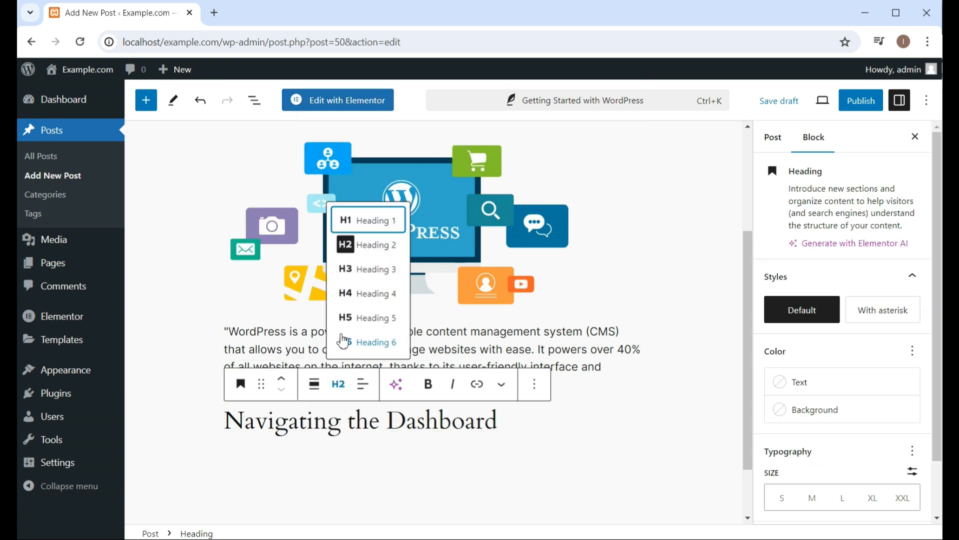
click(352, 275)
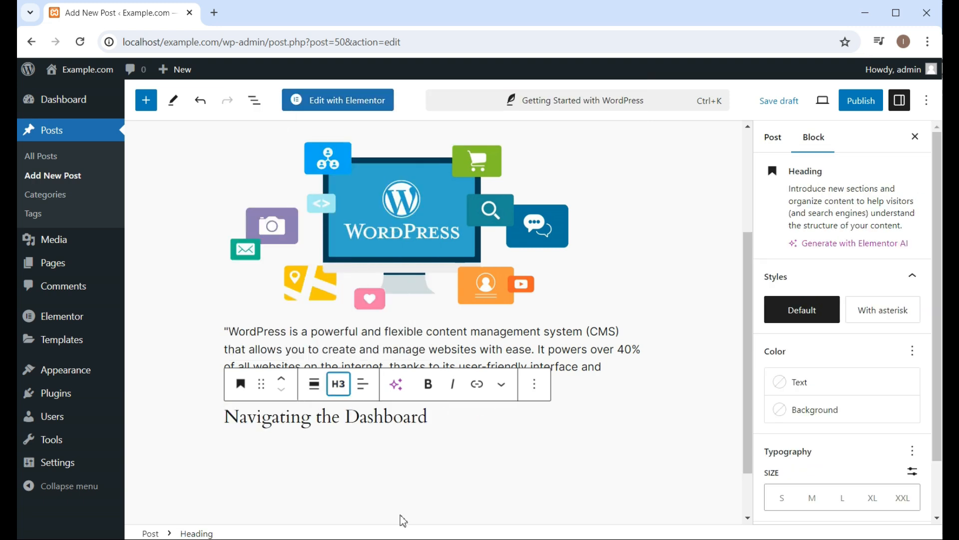
Make the whole "Navigating the Dashboard" heading text bold
drag(430, 415, 219, 426)
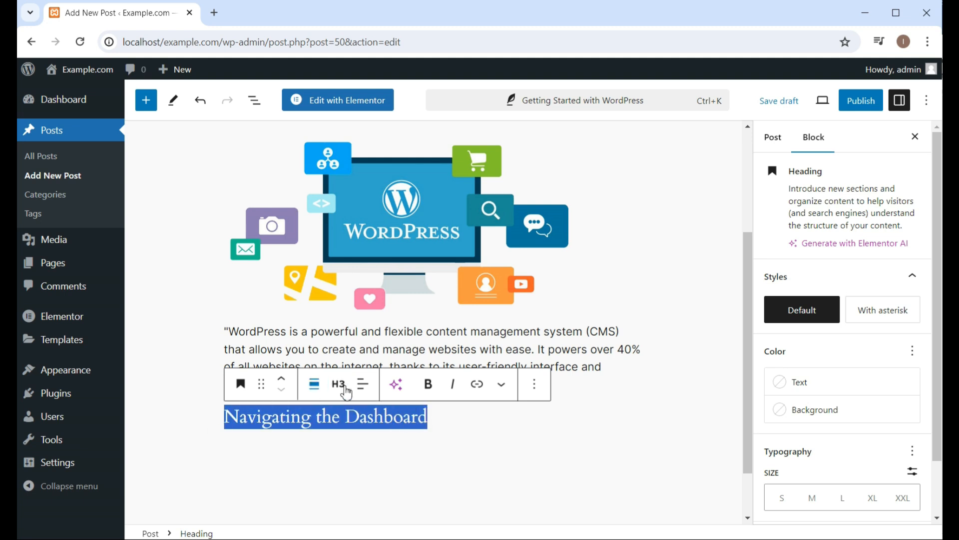
click(428, 383)
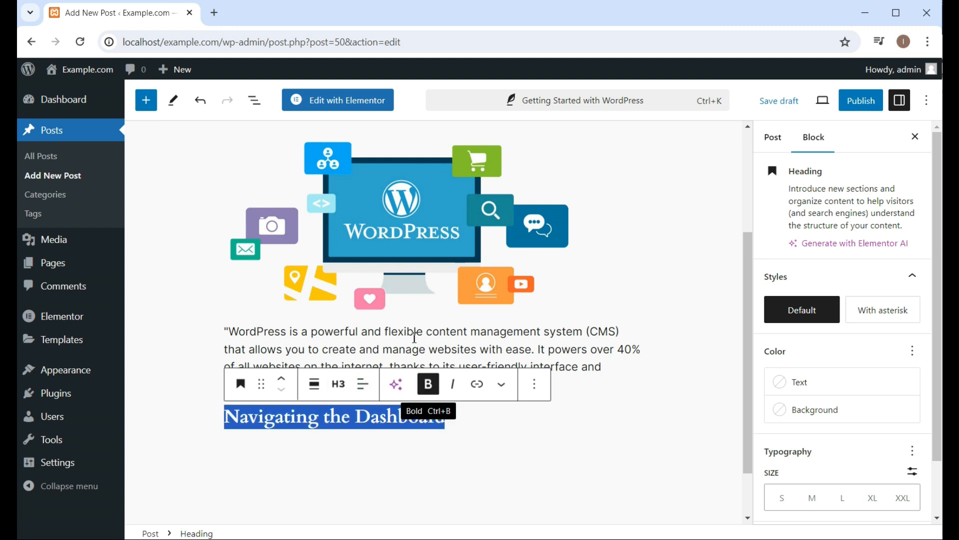
click(577, 295)
Change the level of the "Navigating the Dashboard" heading to Heading 4
scroll(581, 296, up, 3)
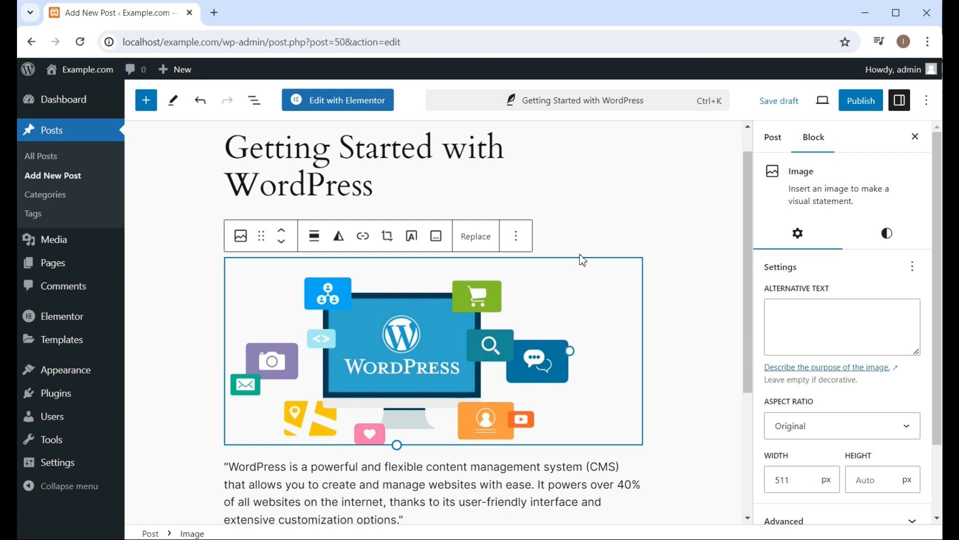
click(550, 238)
scroll(414, 332, down, 5)
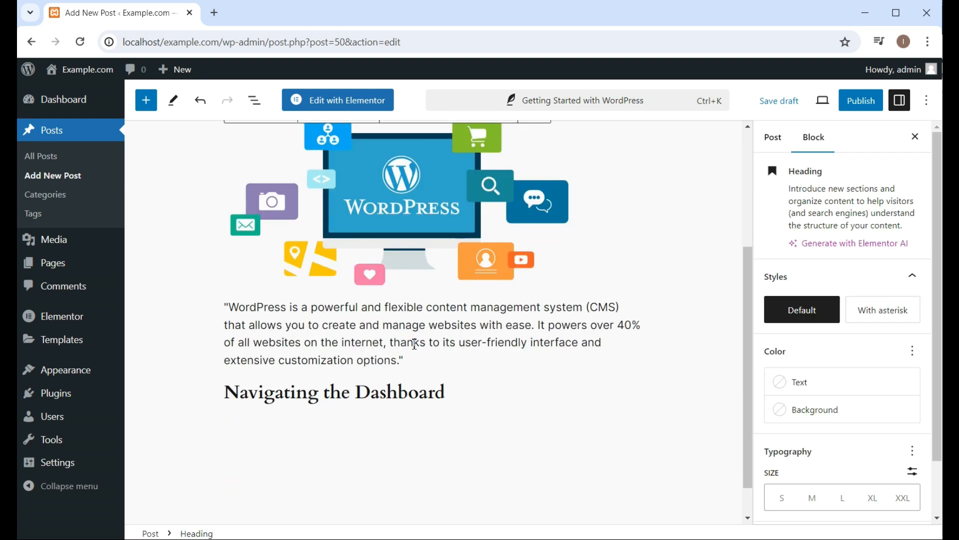
drag(456, 354, 223, 372)
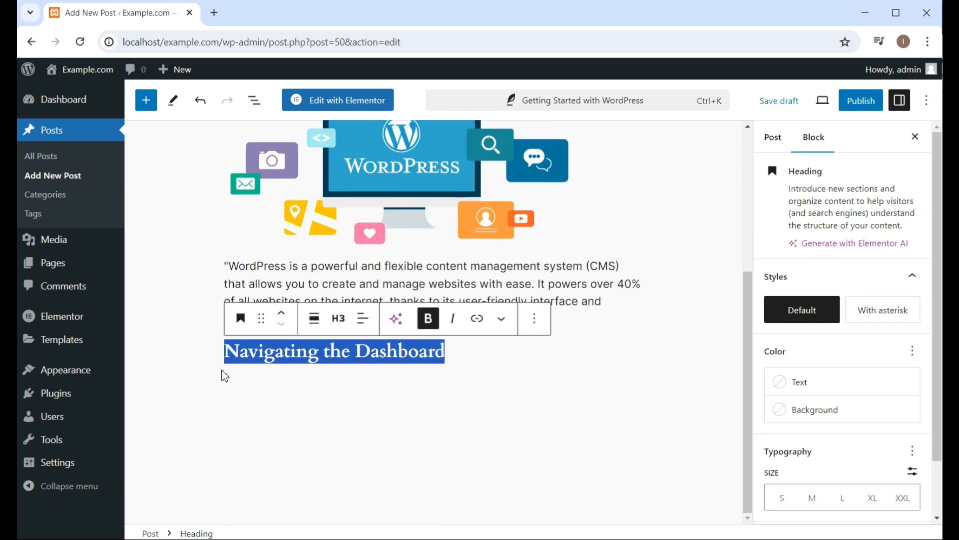
click(338, 318)
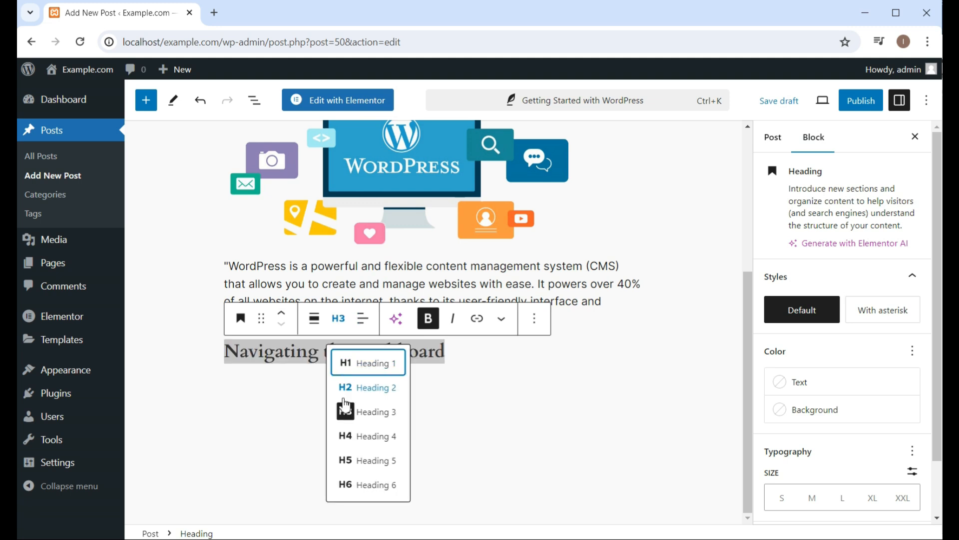
click(345, 436)
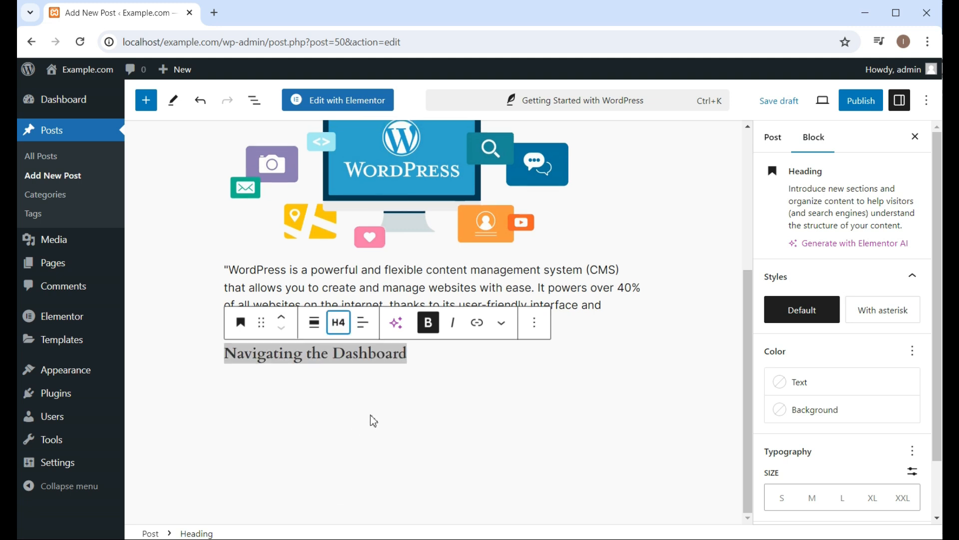
Copy the Word bullet list of Posts, Pages, Appearance and Plugins into a new block below the "Navigating the Dashboard" heading
click(400, 394)
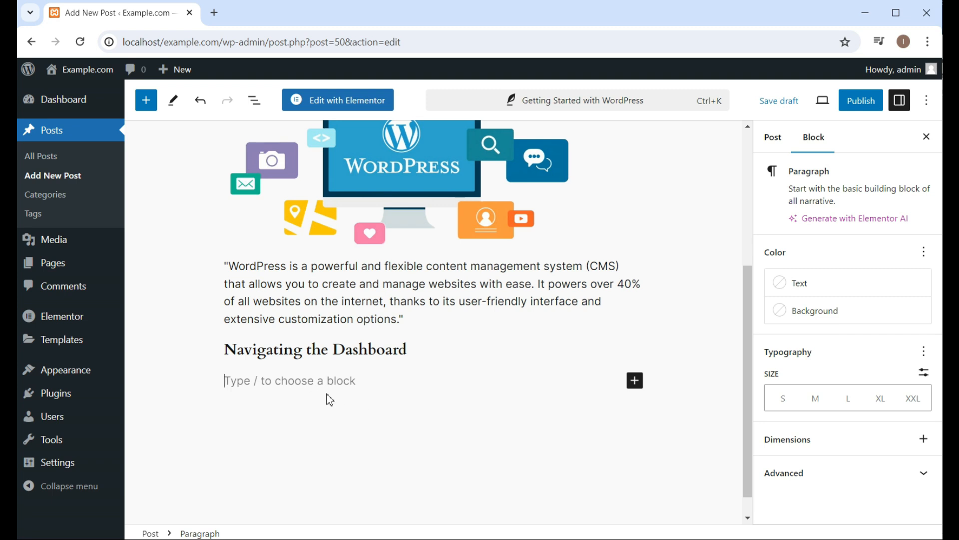
mouse_move(558, 539)
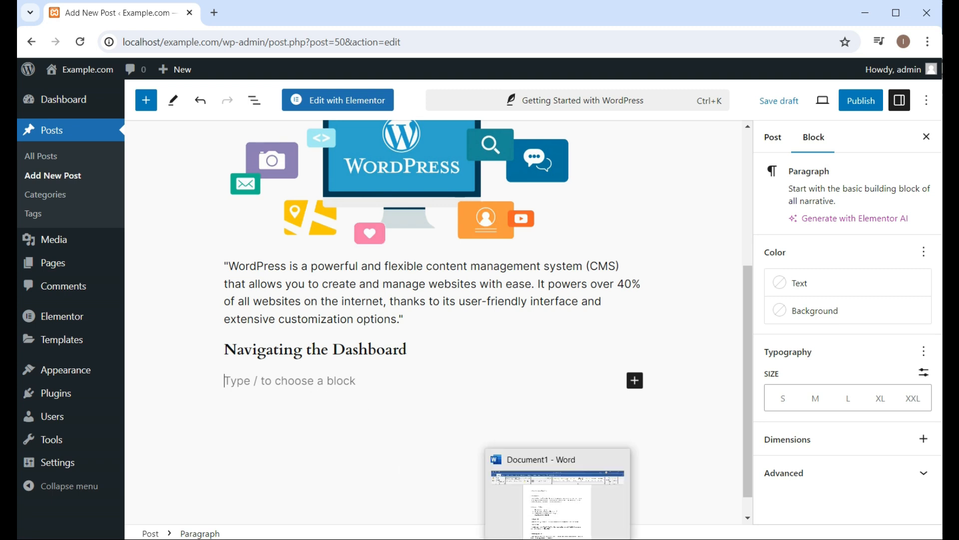
click(555, 506)
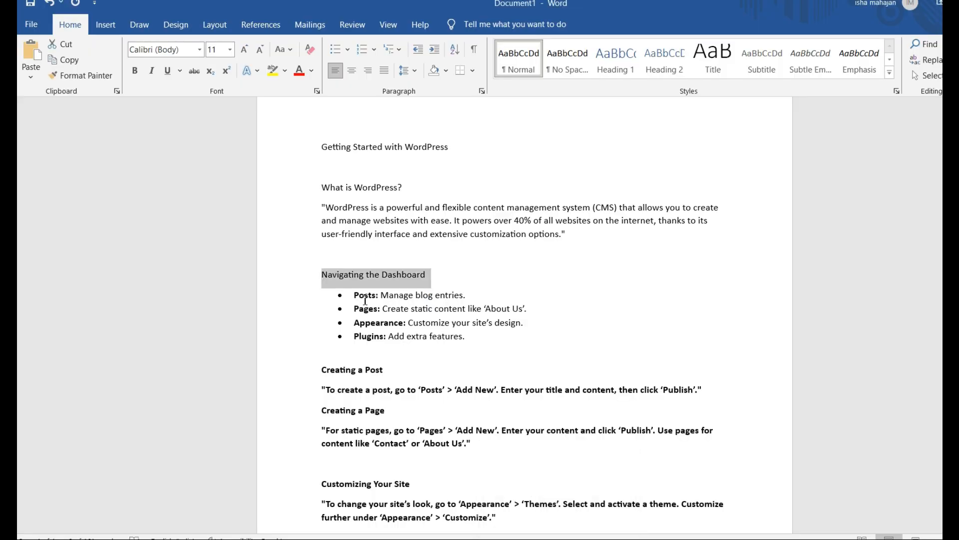
drag(356, 298, 475, 353)
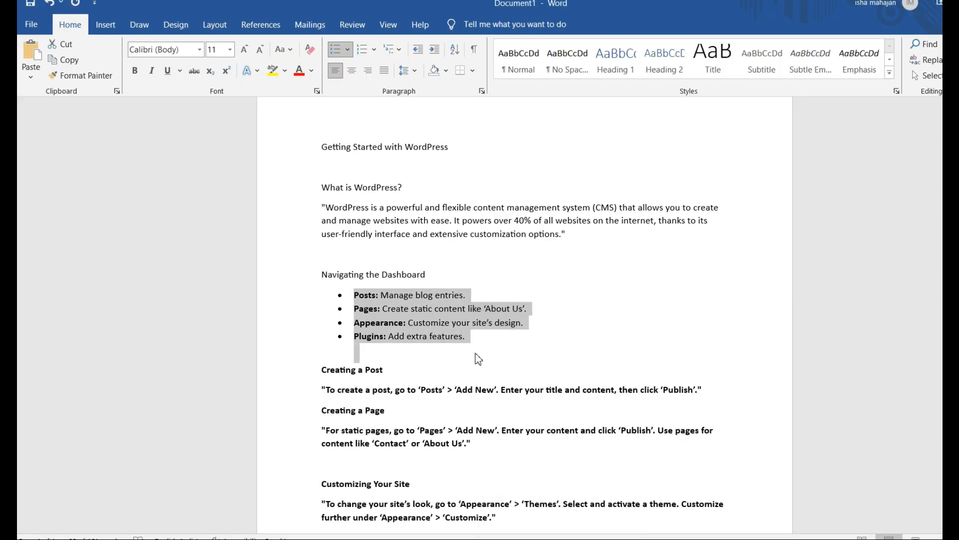
key(alt+Tab)
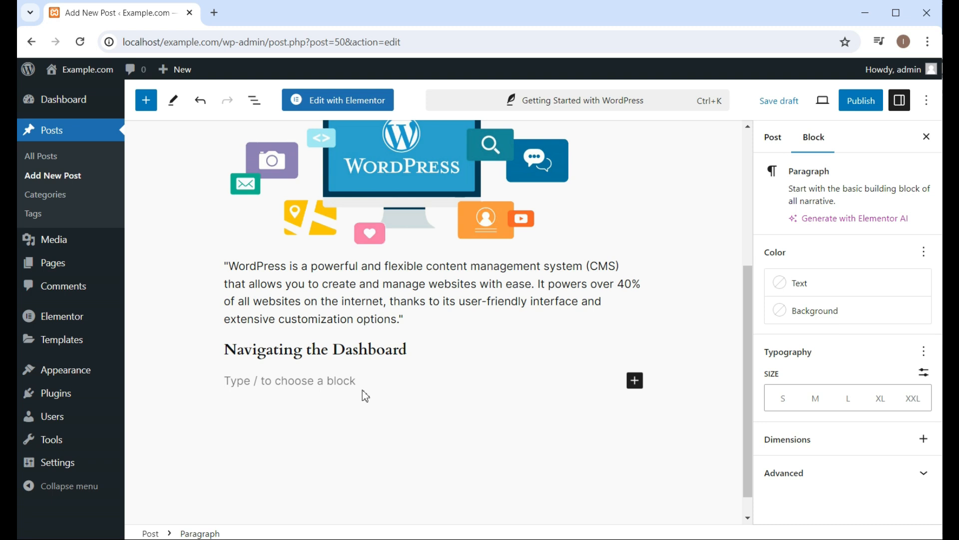
key(ctrl+v)
Copy the "Customizing Your Site" line from the Word document into a new paragraph block below the bullet list
click(354, 483)
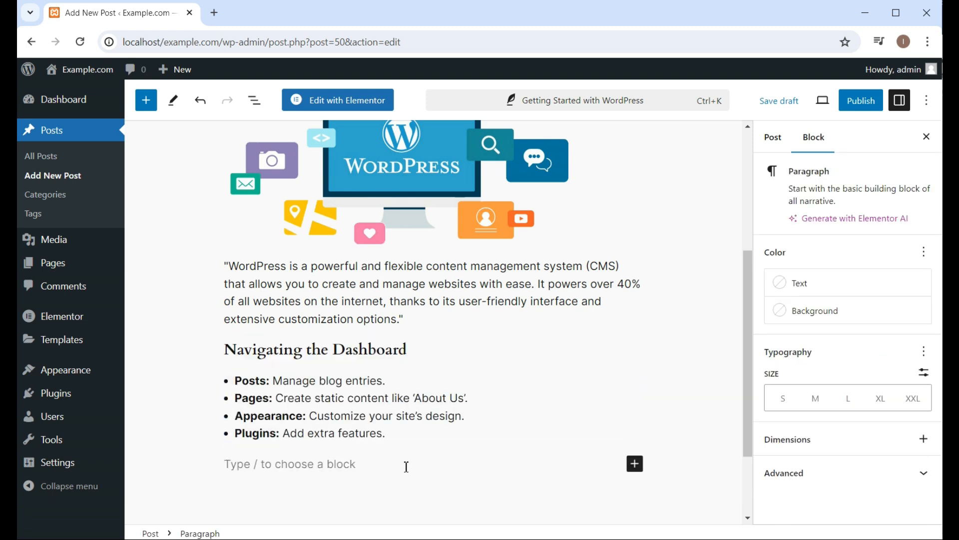
key(alt+Tab)
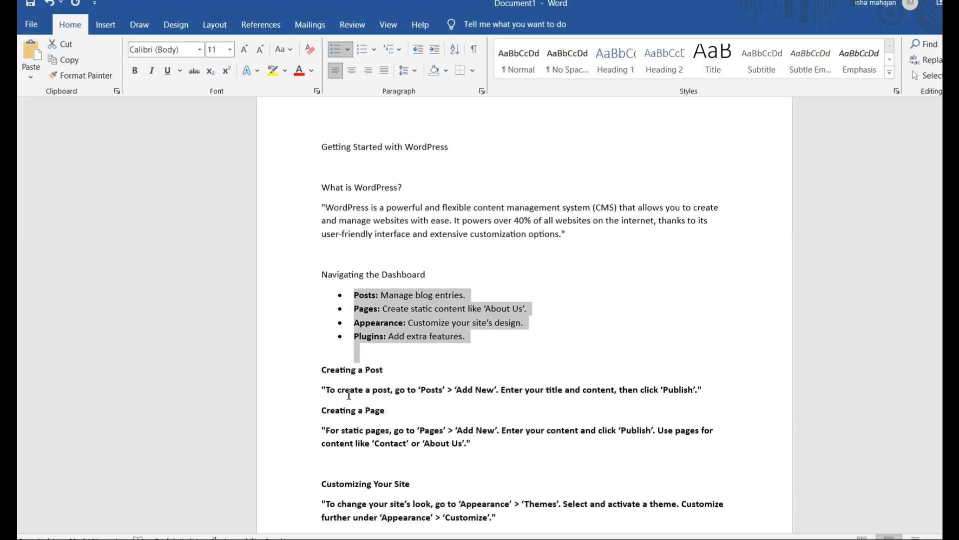
drag(336, 369, 390, 391)
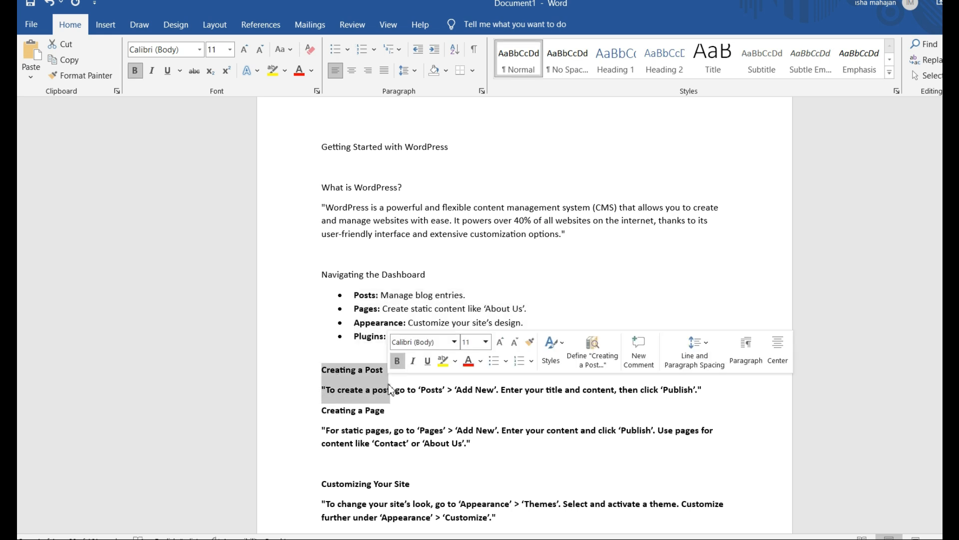
click(397, 377)
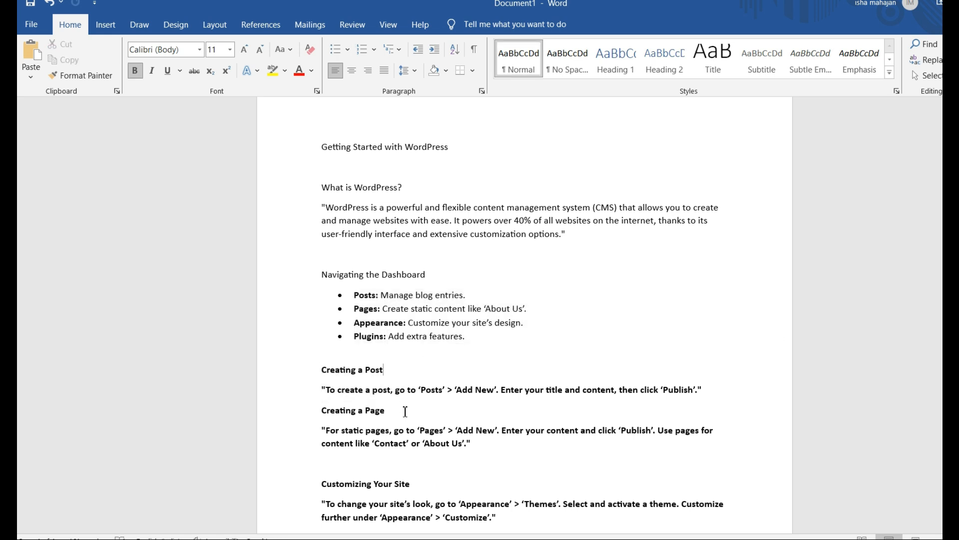
drag(324, 484, 413, 491)
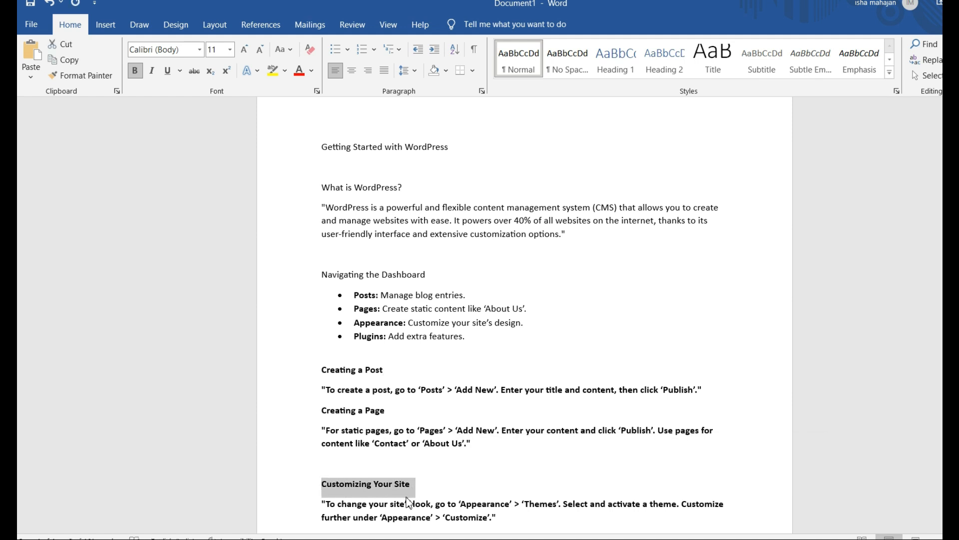
key(ctrl+c)
key(alt+Tab)
key(ctrl+v)
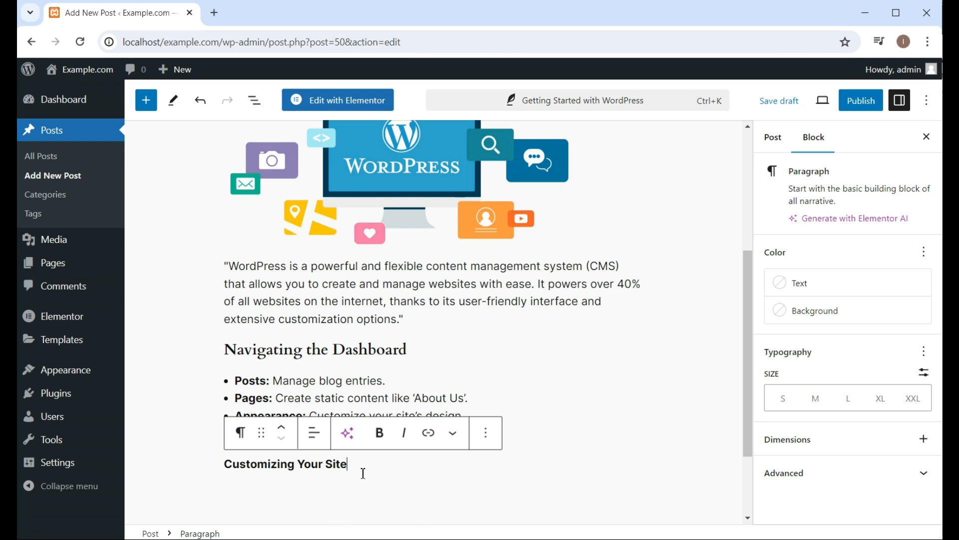
Transform the "Customizing Your Site" paragraph into a heading and set its level to Heading 4
click(241, 433)
click(292, 166)
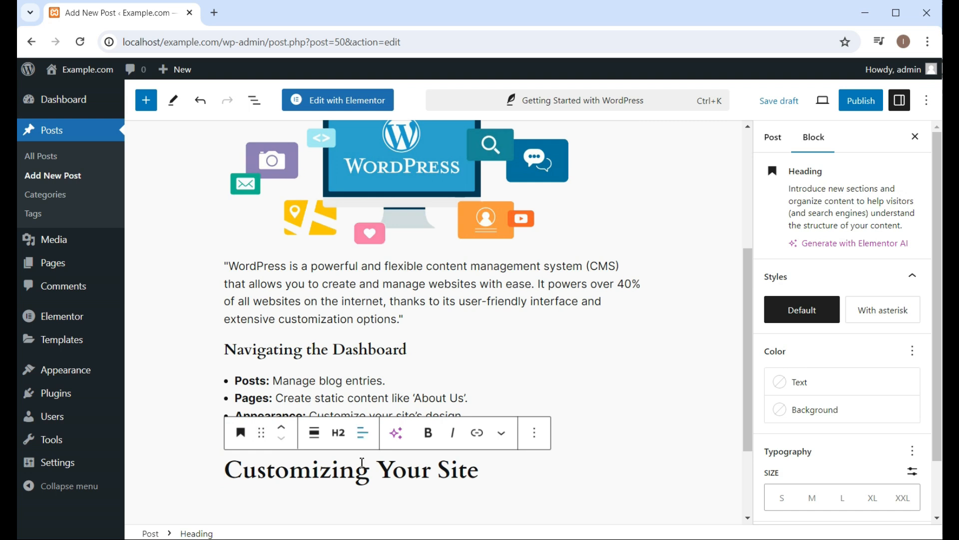
click(339, 433)
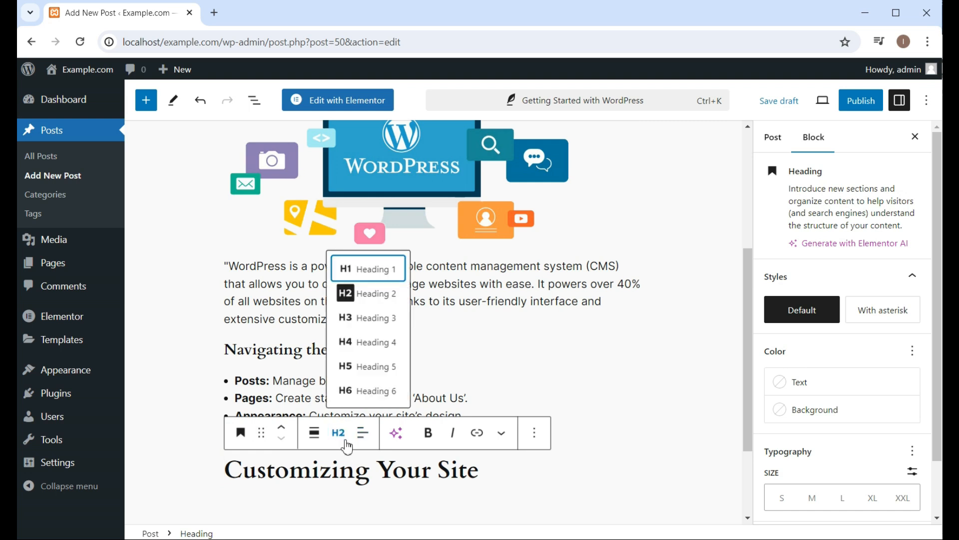
click(348, 343)
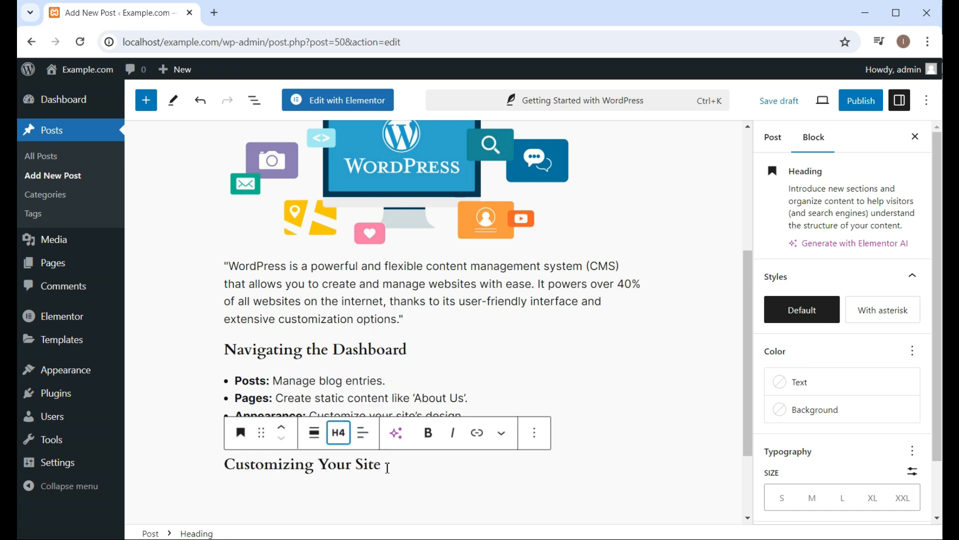
Copy the Word paragraph about changing the site's look into a new paragraph block below the "Customizing Your Site" heading
click(390, 485)
key(alt+Tab)
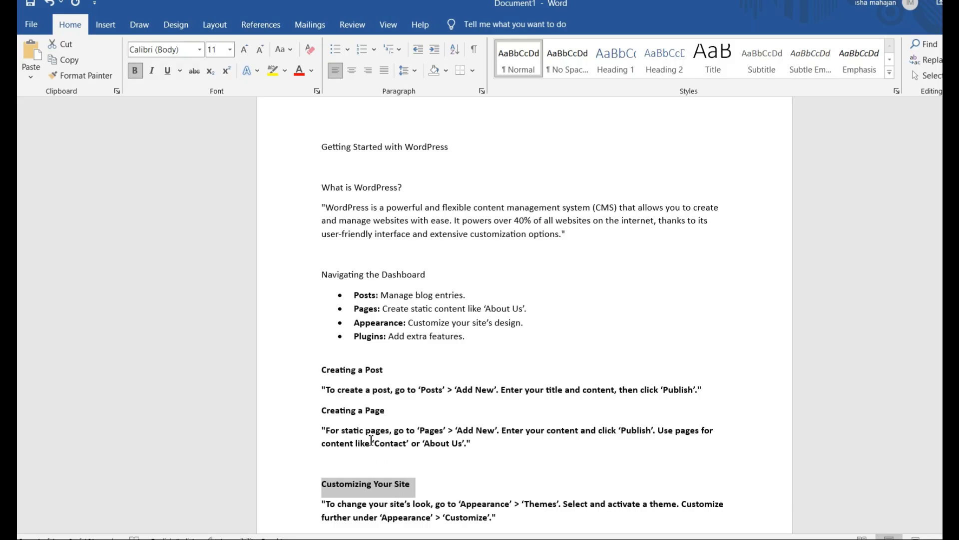
drag(321, 506, 502, 528)
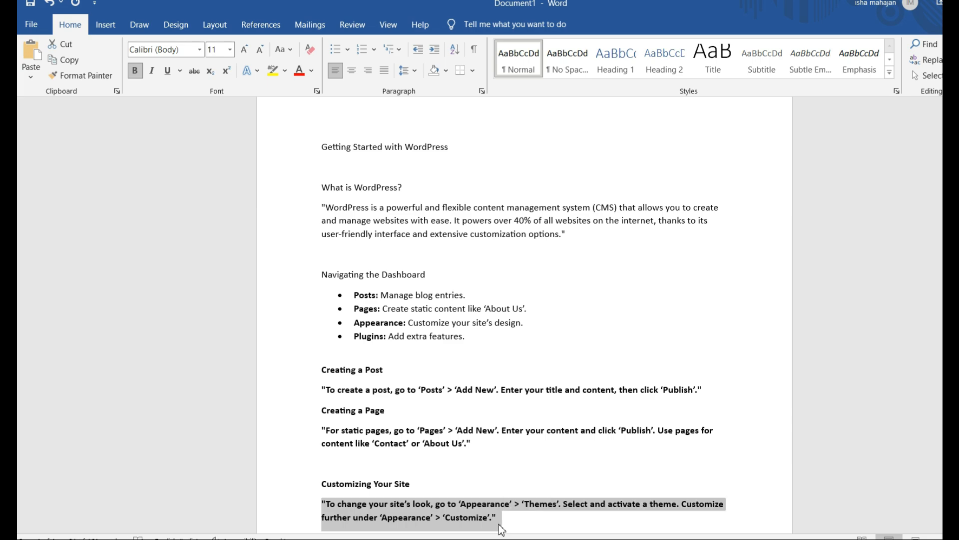
key(alt+Tab)
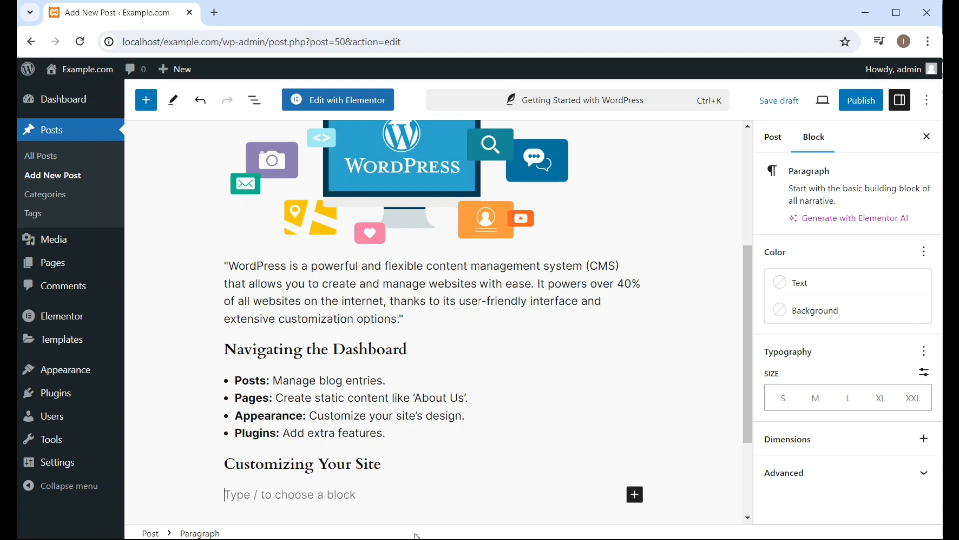
key(ctrl+v)
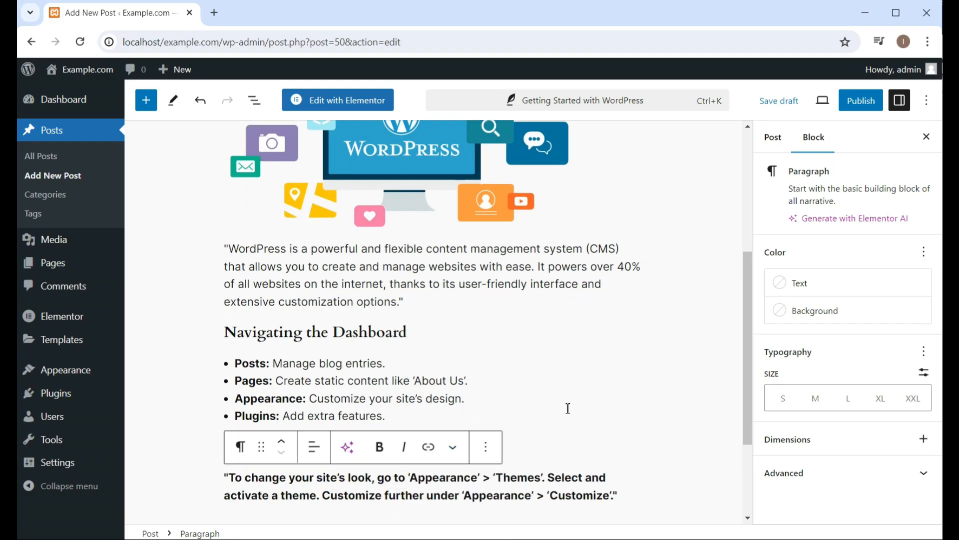
Remove the bold formatting from the whole paragraph about changing the site's look
click(552, 446)
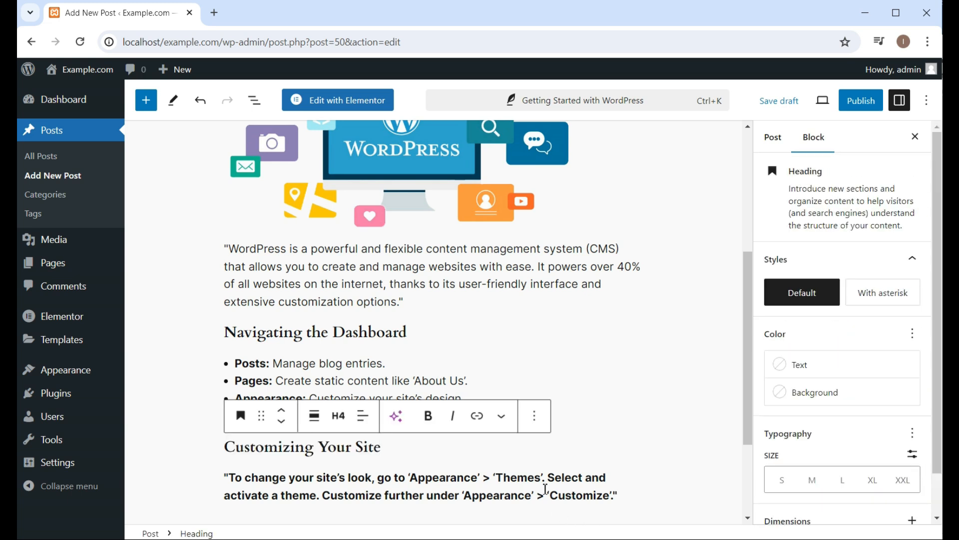
click(223, 478)
drag(232, 477, 606, 492)
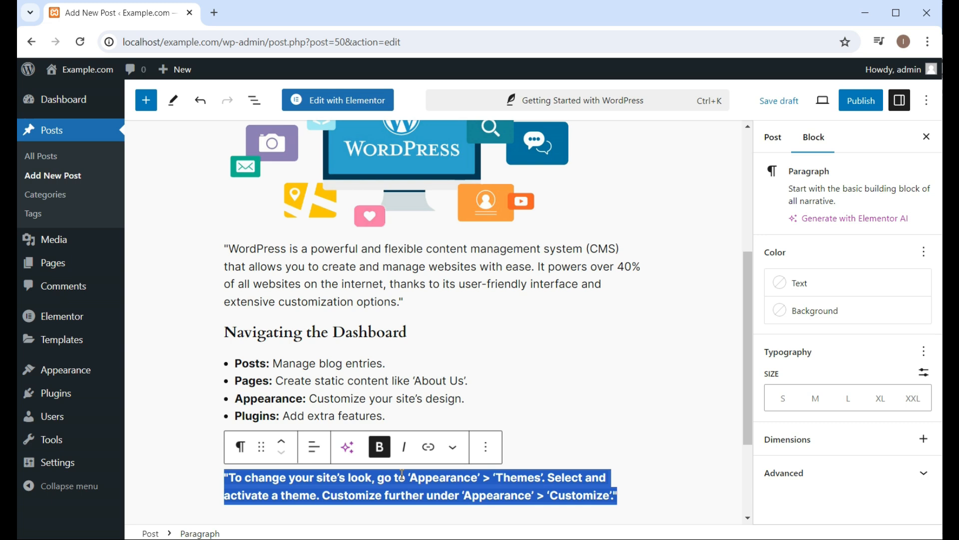
click(380, 446)
click(589, 425)
click(579, 493)
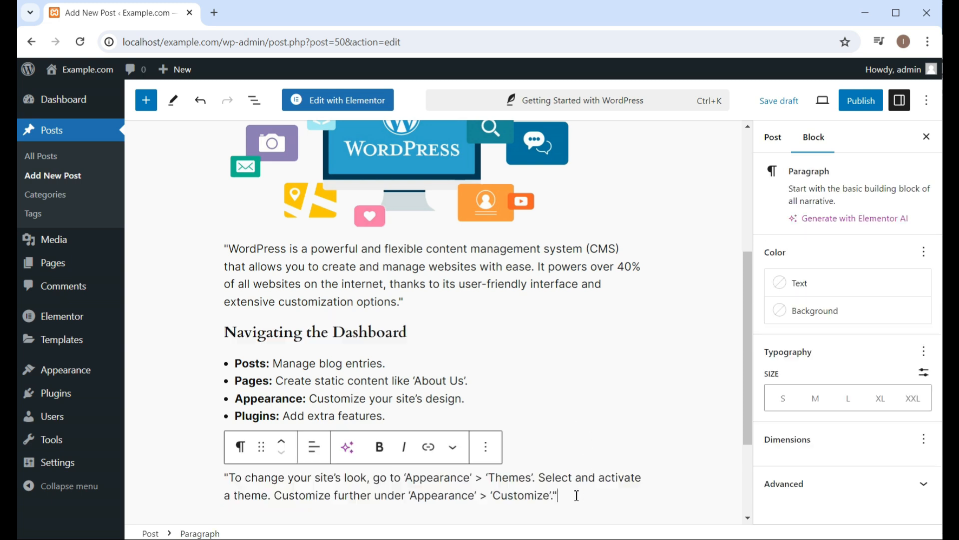
Copy the "Creating a Post" line from the Word document into a new paragraph block below the paragraph about changing the site's look
scroll(327, 429, down, 3)
click(259, 397)
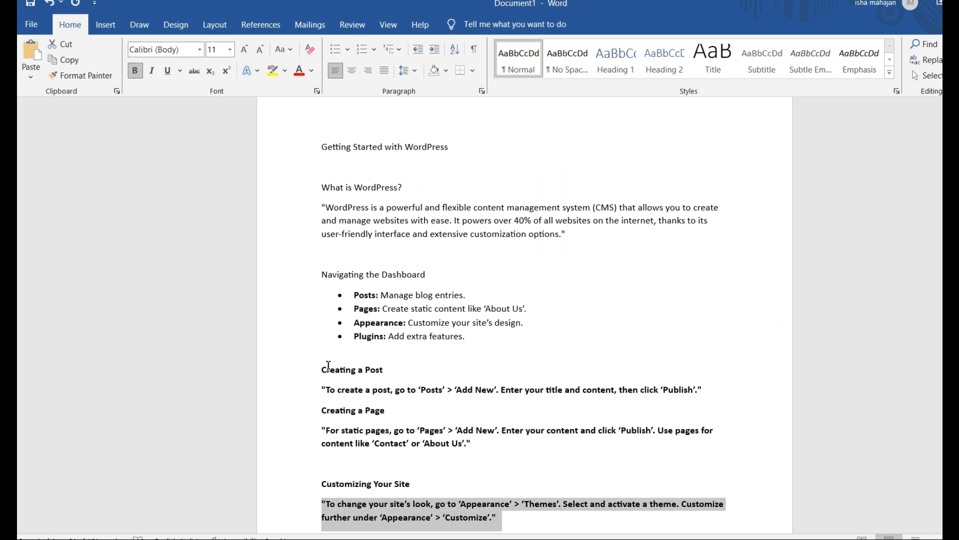
drag(322, 370, 397, 371)
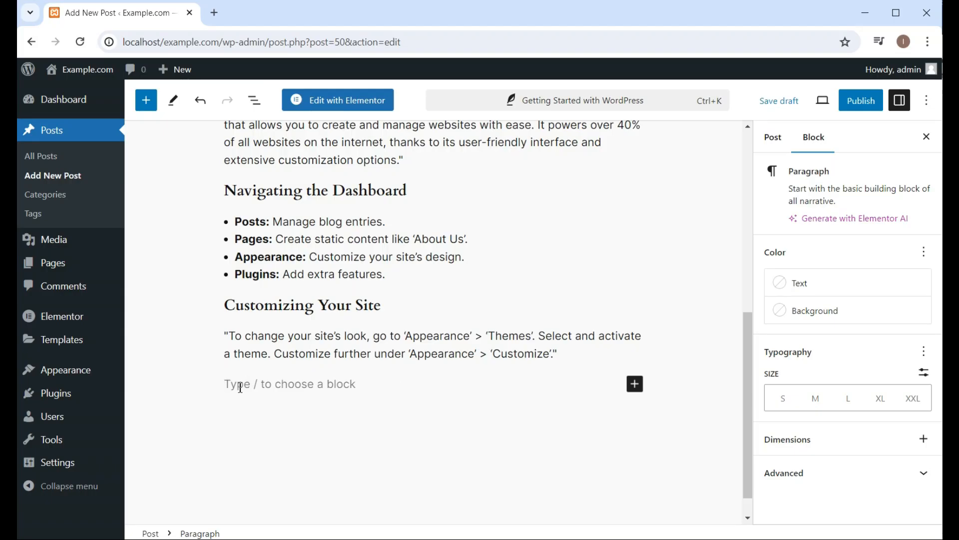
key(ctrl+v)
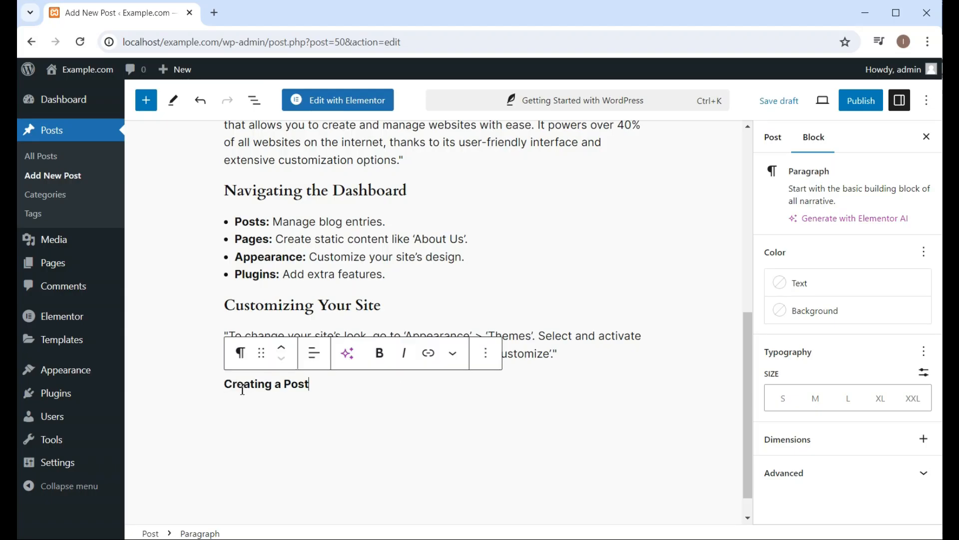
Transform the "Creating a Post" paragraph into a heading and set its level to Heading 4
click(244, 365)
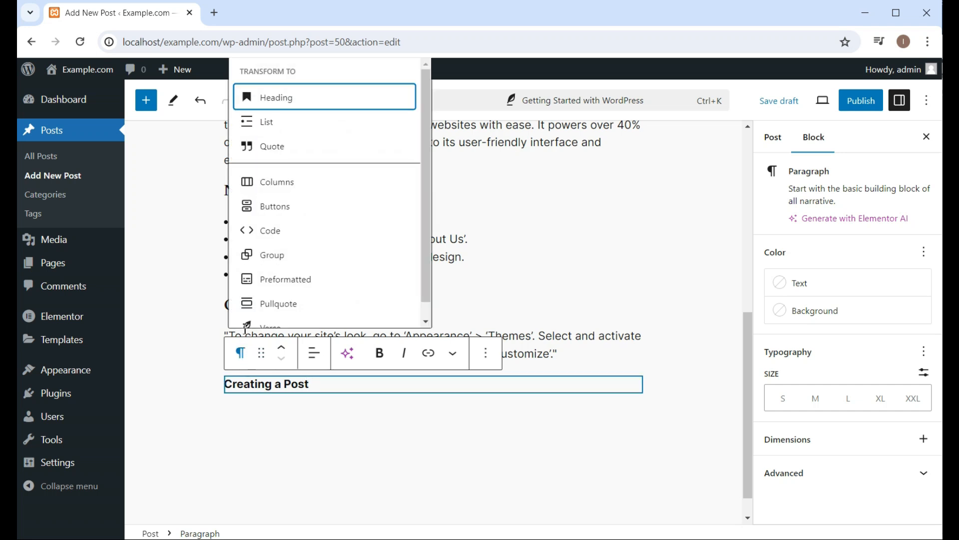
click(294, 98)
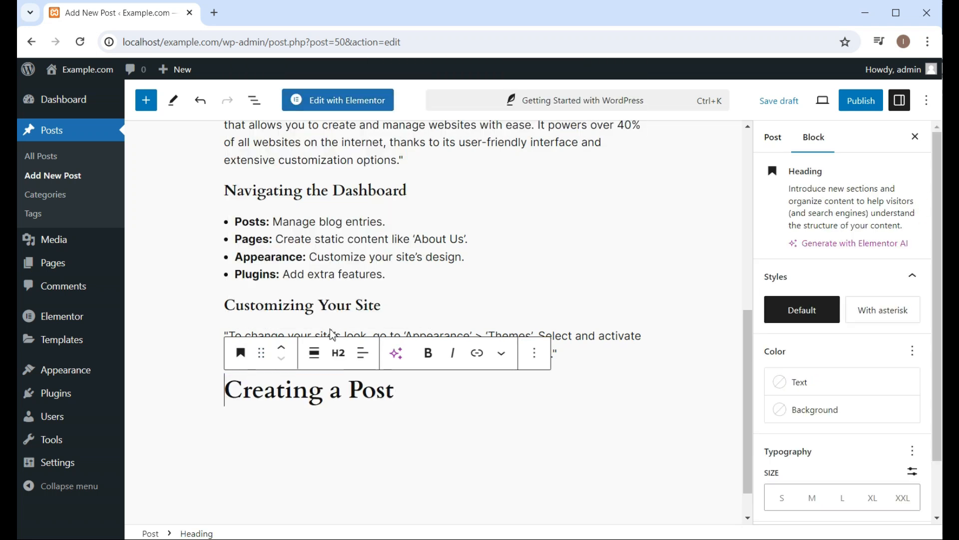
click(340, 354)
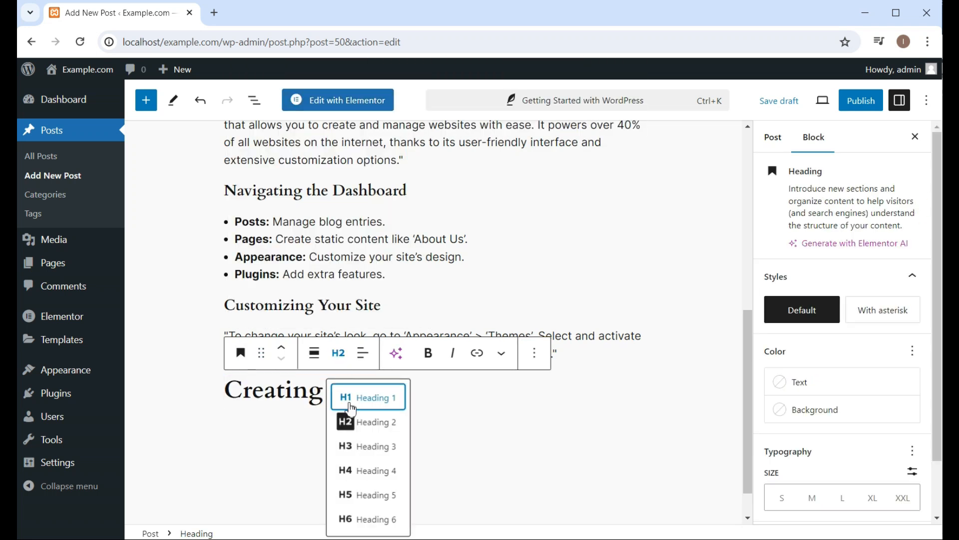
click(352, 473)
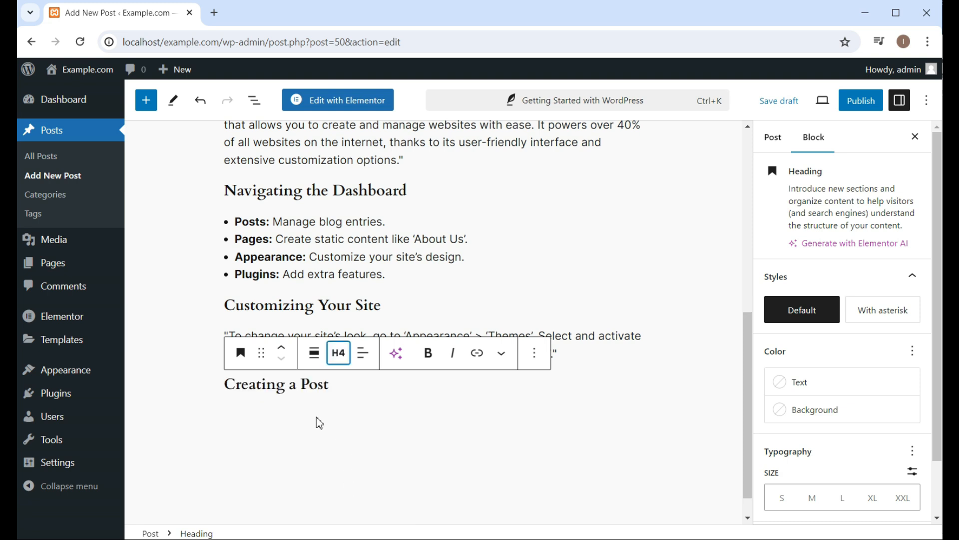
Try to copy the Word paragraph about creating a post into a new paragraph block below the "Creating a Post" heading
key(alt+Tab)
drag(328, 393, 702, 393)
key(Left)
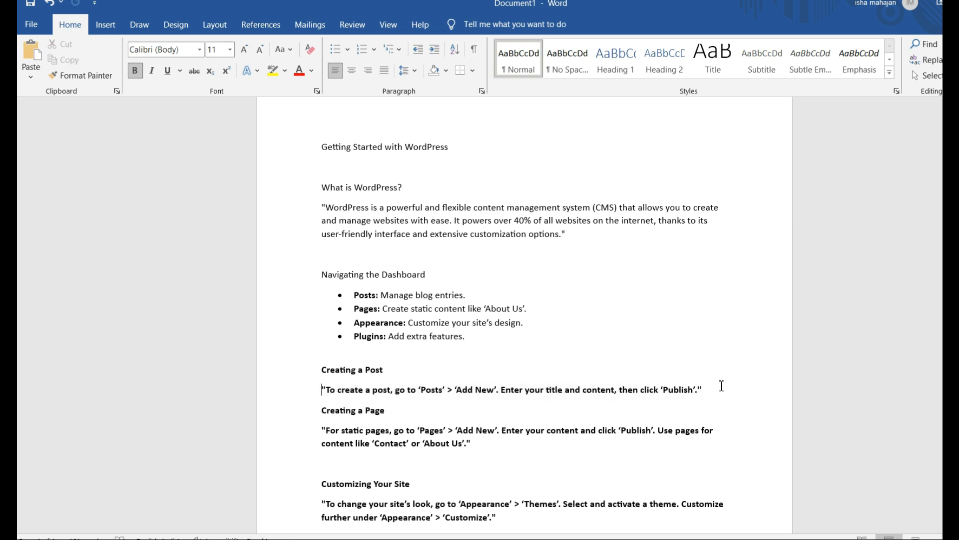
key(alt+Tab)
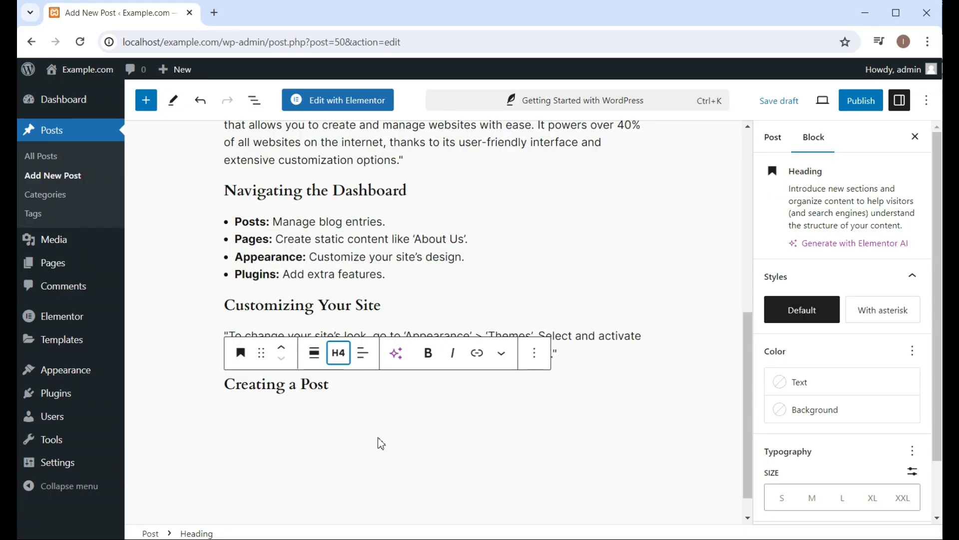
click(362, 406)
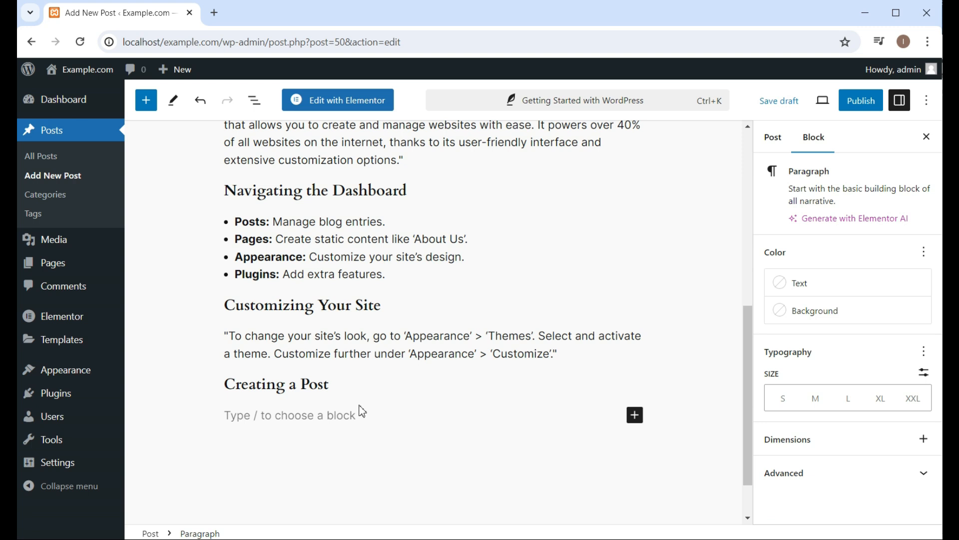
text(Creating a Post)
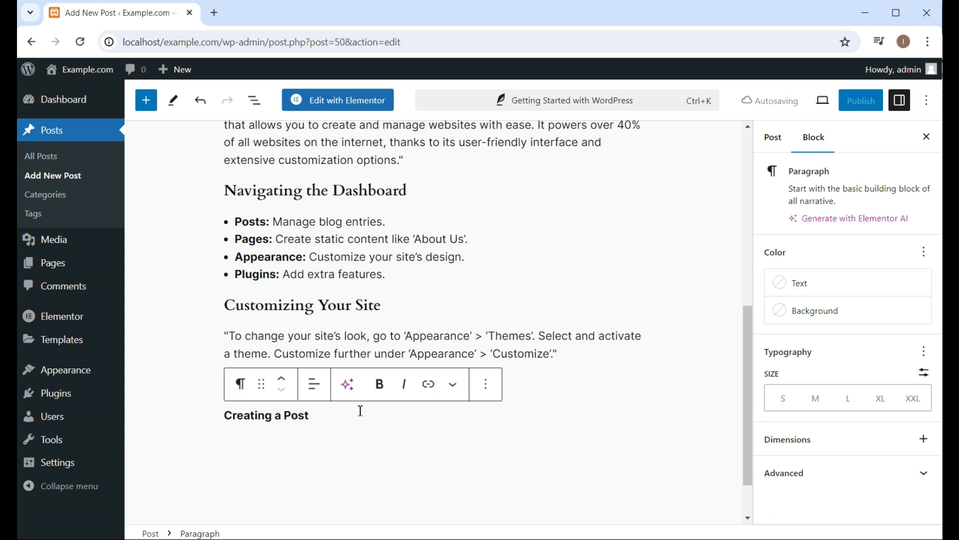
Replace the duplicate "Creating a Post" text below the heading with the Word paragraph about creating a post
key(alt+Tab)
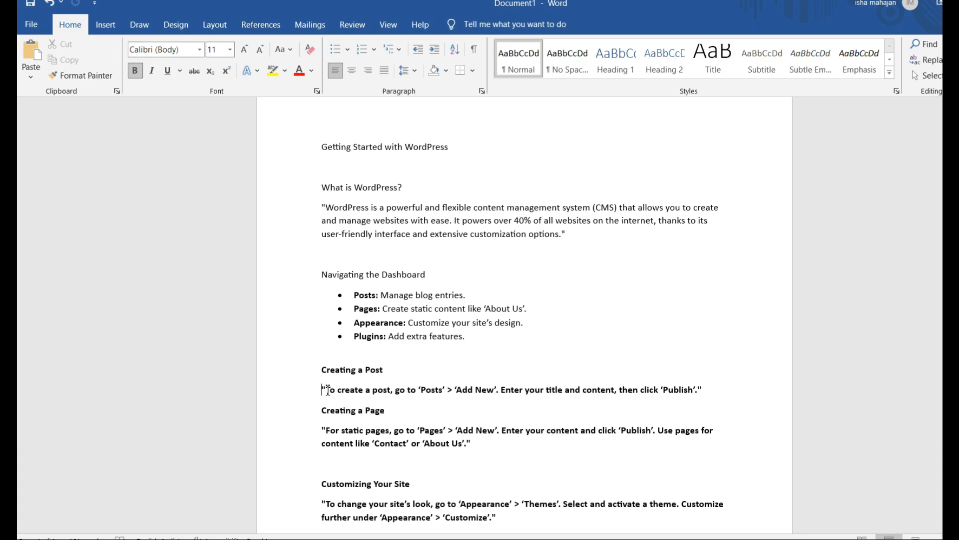
drag(322, 389, 713, 400)
key(ctrl+c)
key(alt+Tab)
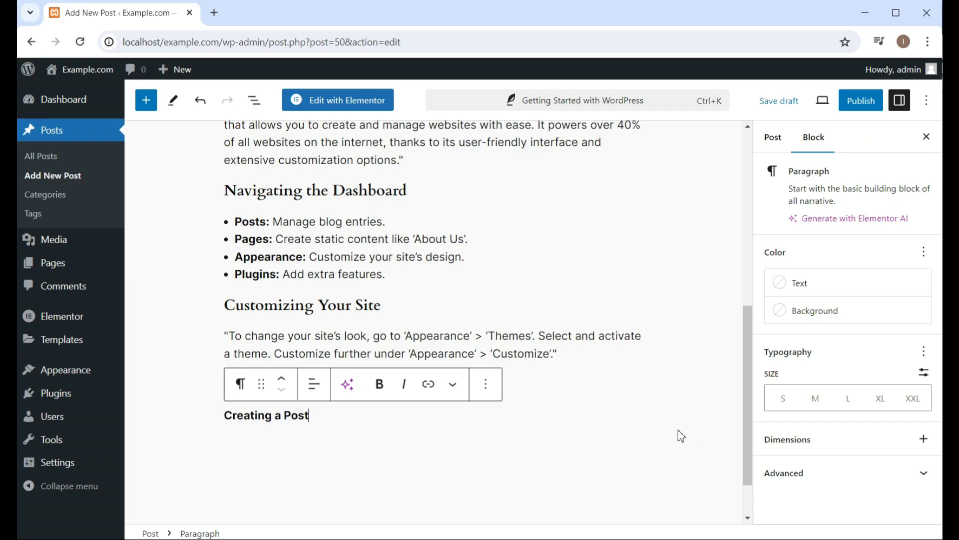
scroll(330, 476, down, 1)
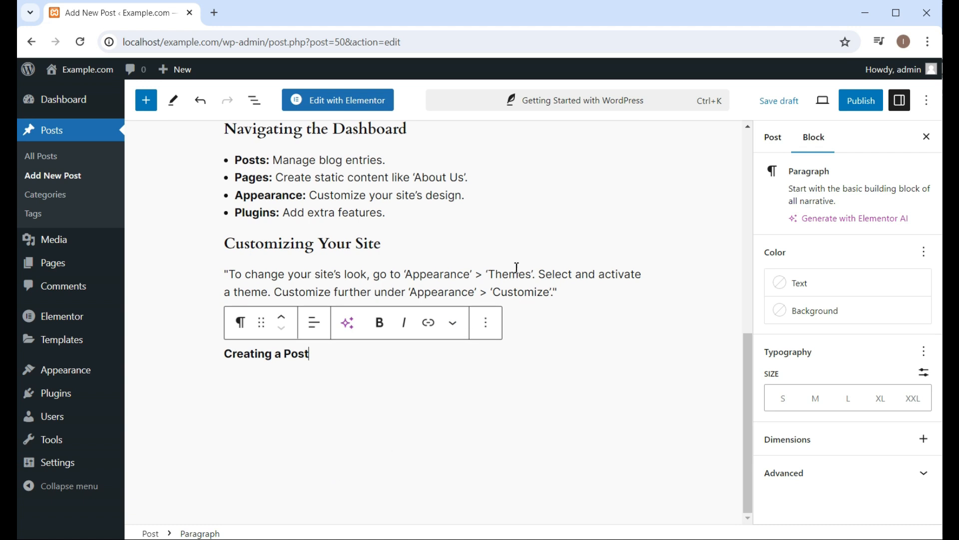
click(558, 292)
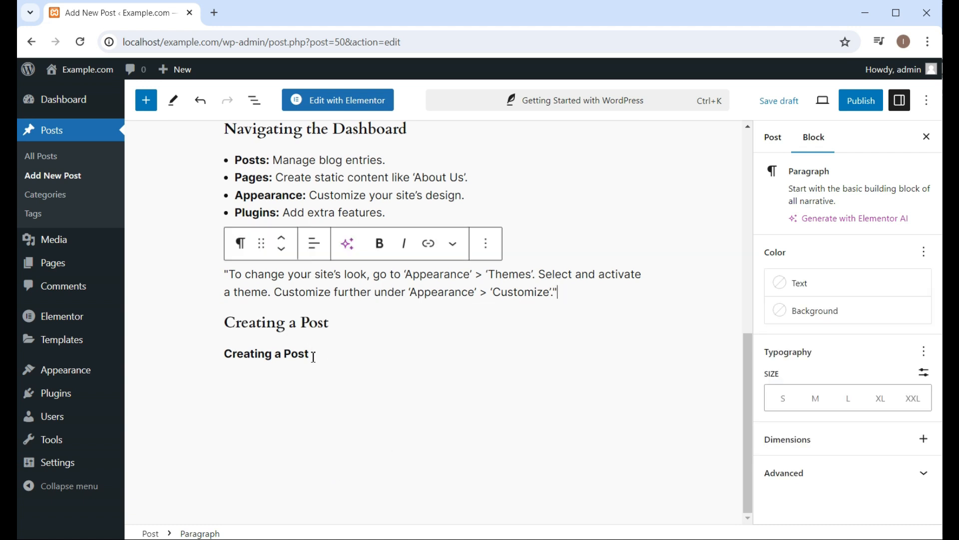
drag(314, 357, 218, 354)
key(ctrl+v)
Remove the bold formatting from the whole paragraph about creating a post
click(287, 375)
scroll(616, 431, up, 3)
click(522, 508)
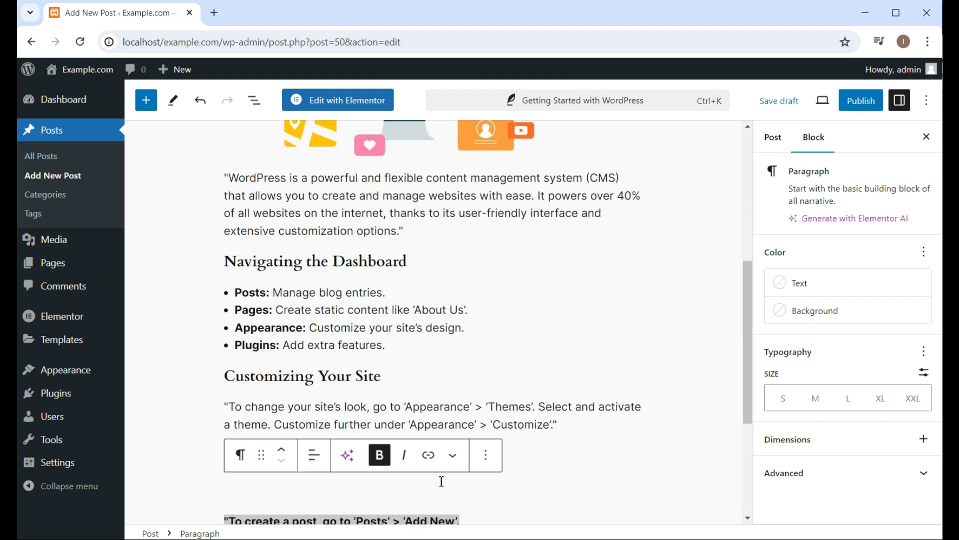
scroll(441, 481, down, 2)
click(380, 320)
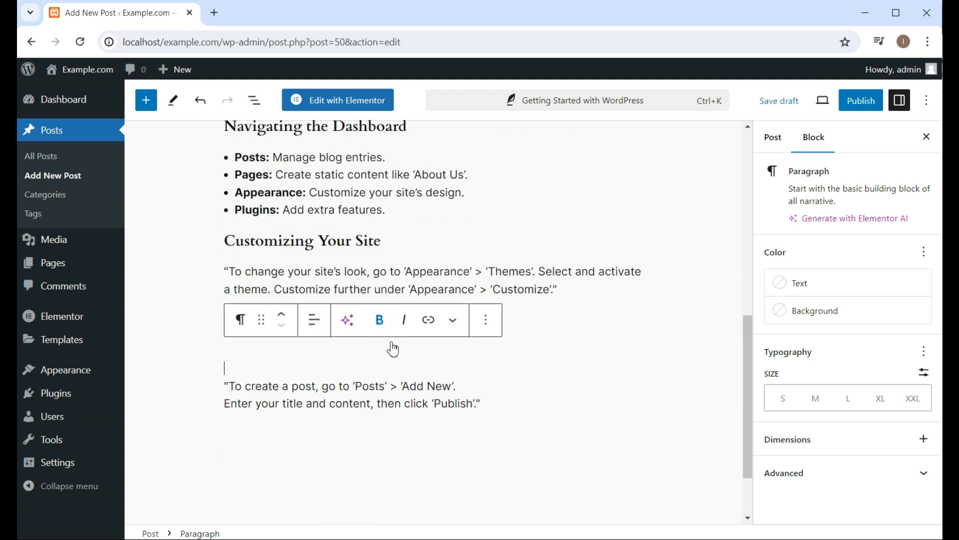
Delete the blank lines between the "Creating a Post" heading and the text of the paragraph about creating a post
click(480, 433)
scroll(459, 401, up, 2)
scroll(239, 476, down, 1)
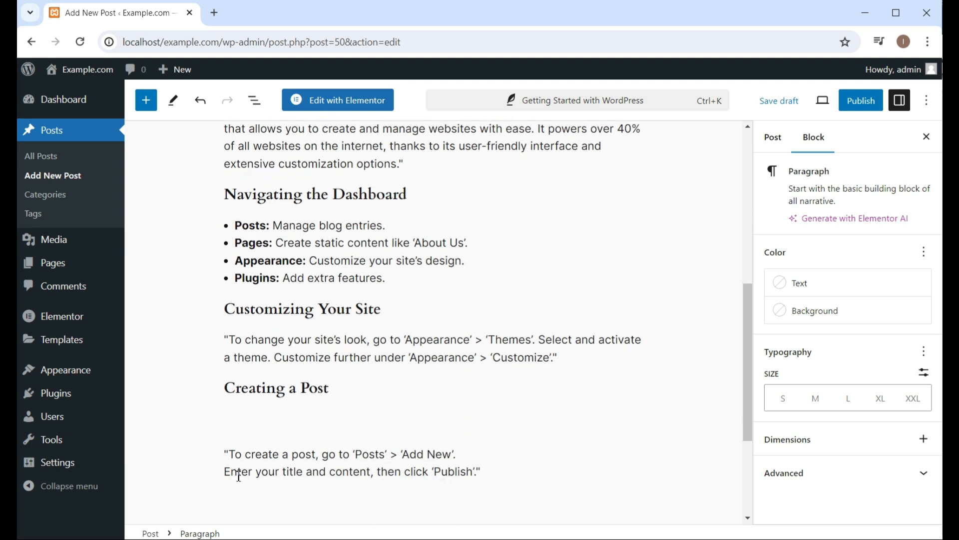
scroll(238, 475, down, 1)
key(Escape)
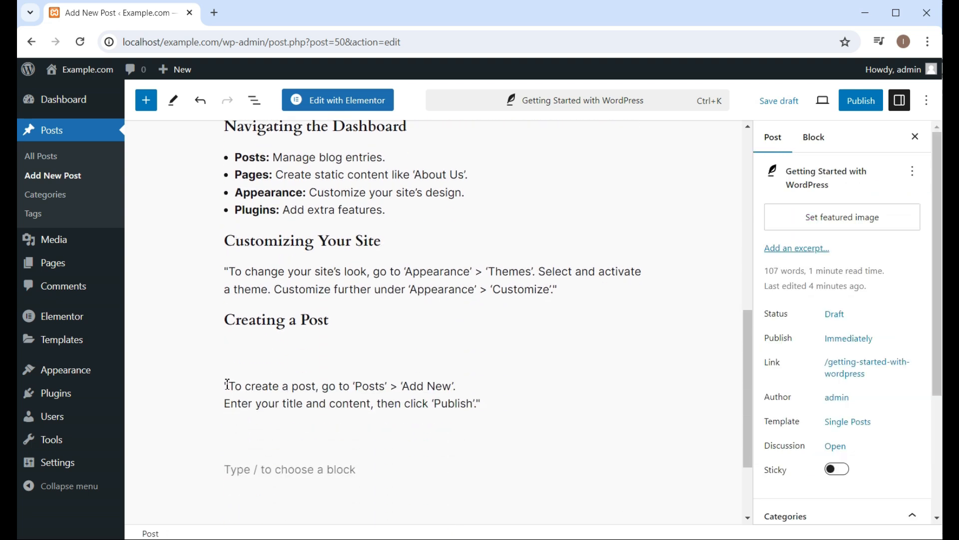
click(227, 384)
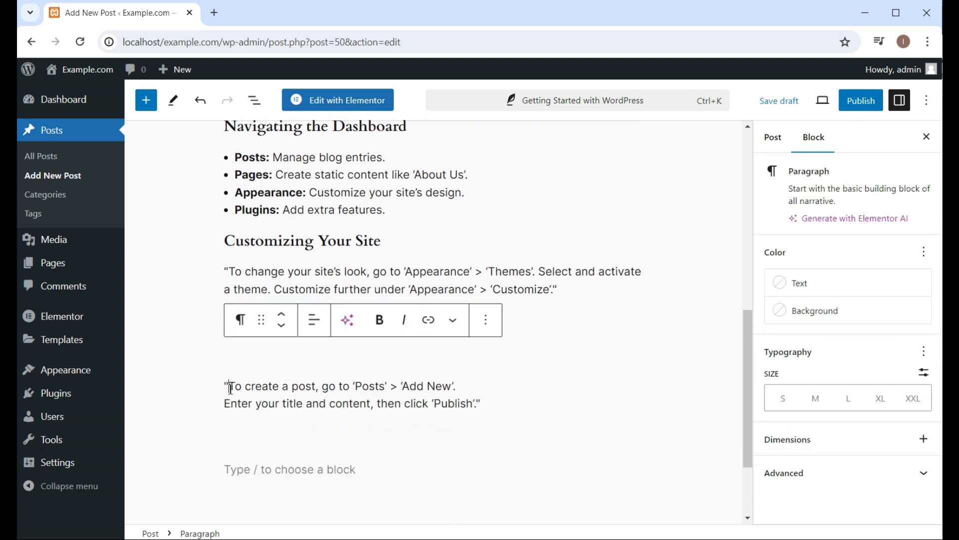
key(Left)
key(BackSpace)
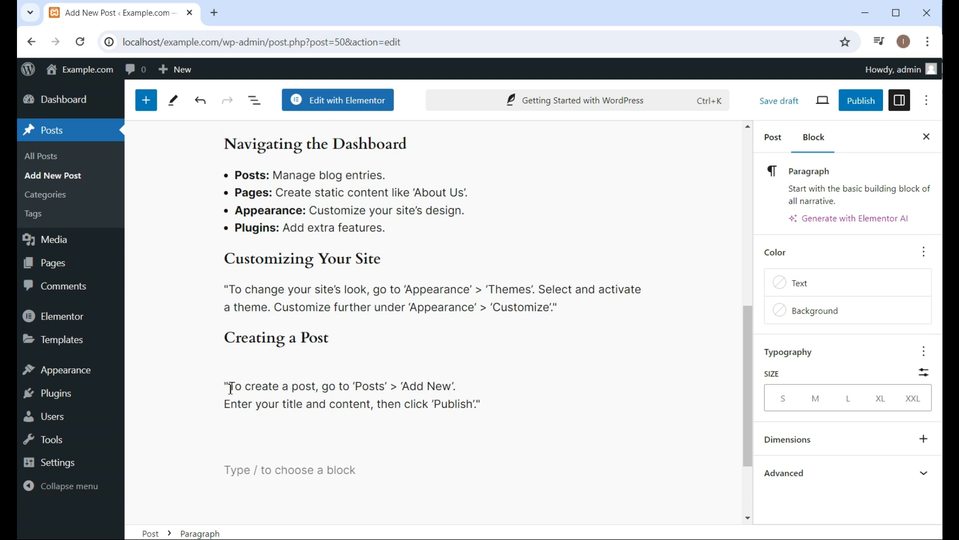
key(BackSpace)
Remove the empty block below the paragraph about creating a post, leaving the cursor on a blank line under its text
scroll(232, 390, up, 3)
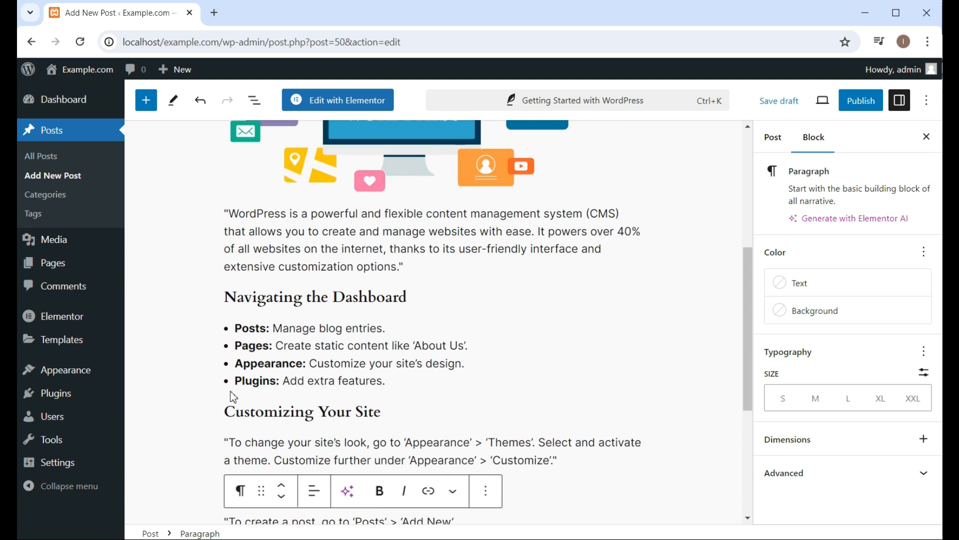
scroll(232, 392, up, 5)
scroll(230, 391, down, 10)
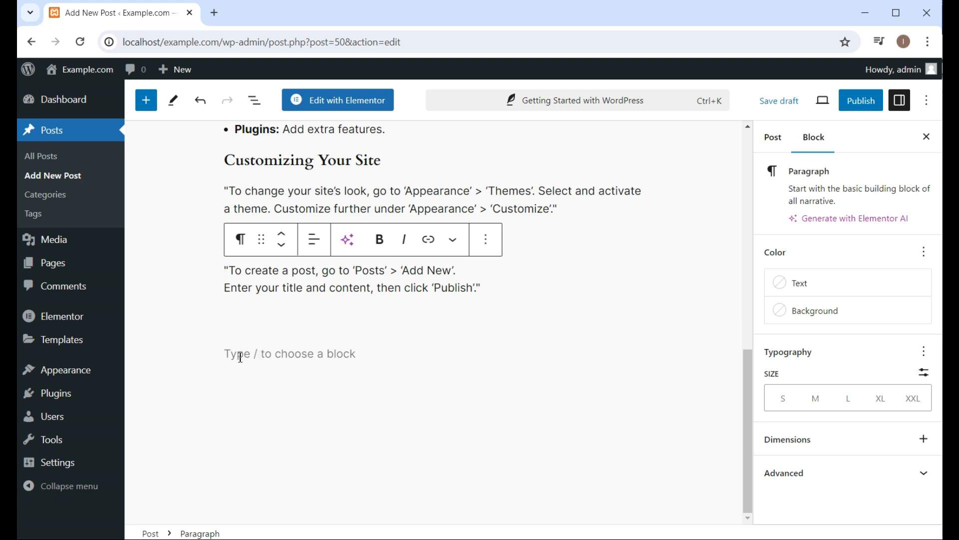
click(226, 354)
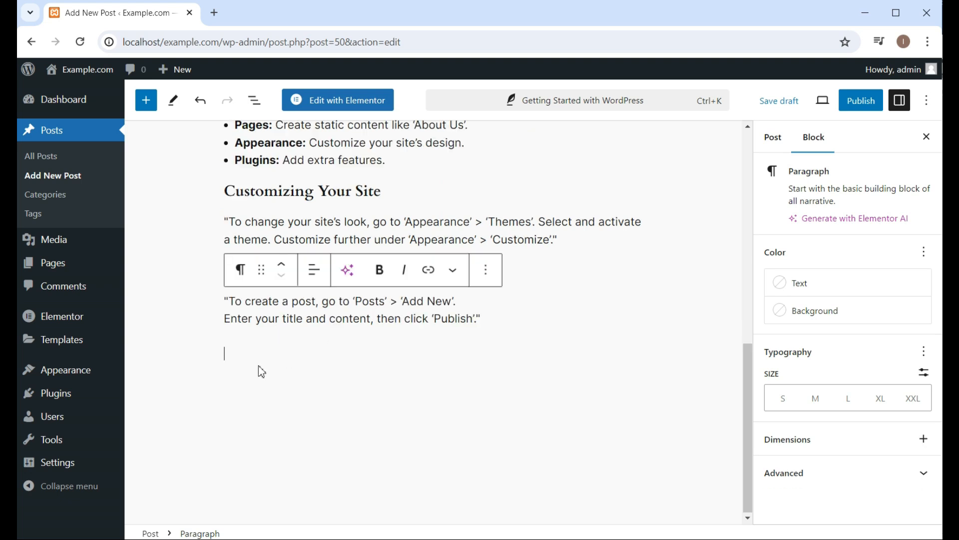
Copy the "Creating a Page" line from the Word document under the text about creating a post and add an empty paragraph block below
key(alt+Tab)
drag(388, 411, 322, 411)
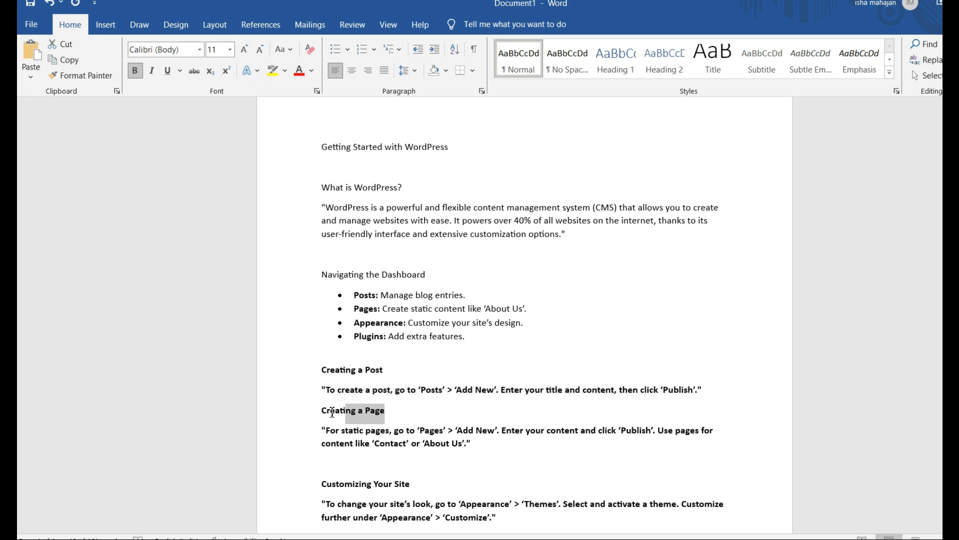
key(alt+Tab)
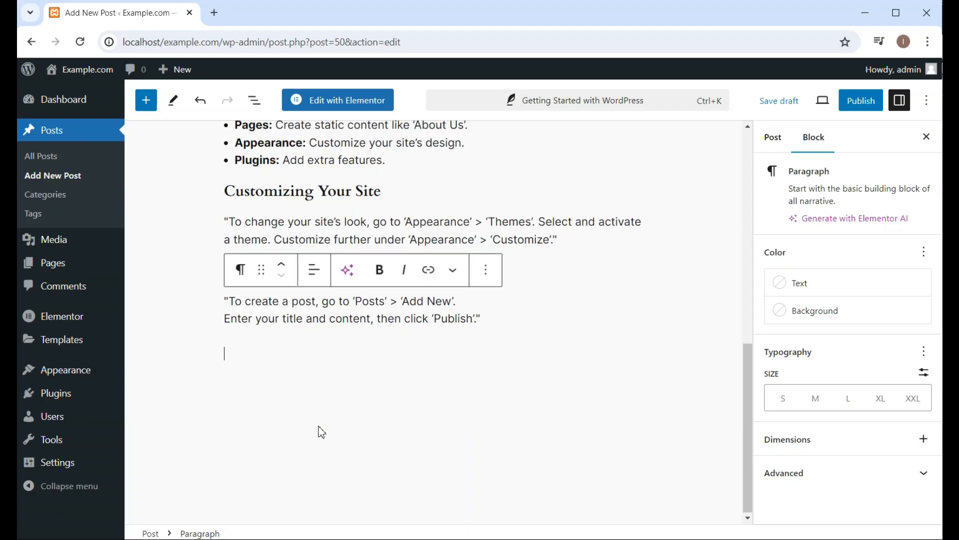
key(ctrl+v)
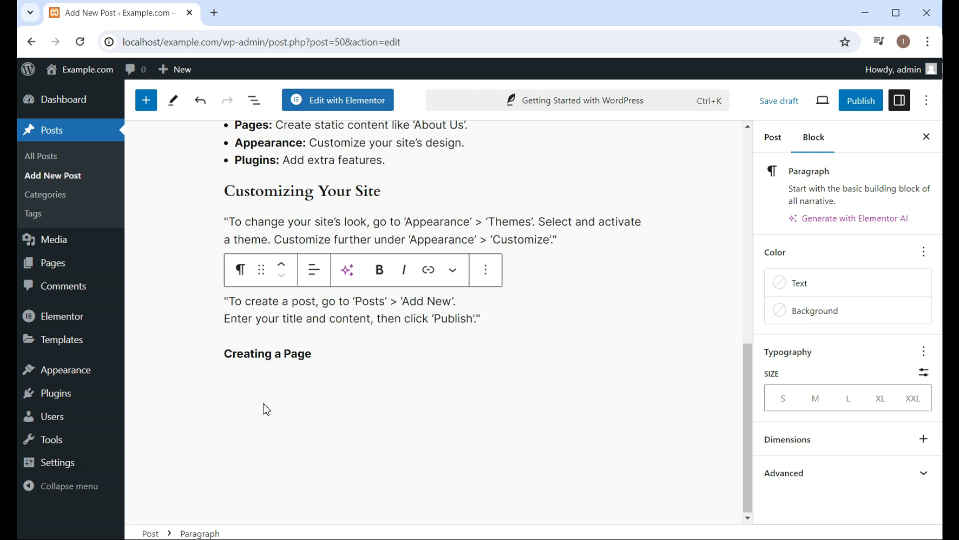
key(Return)
Try to turn the "Creating a Page" line into a heading with level Heading 3
triple_click(258, 356)
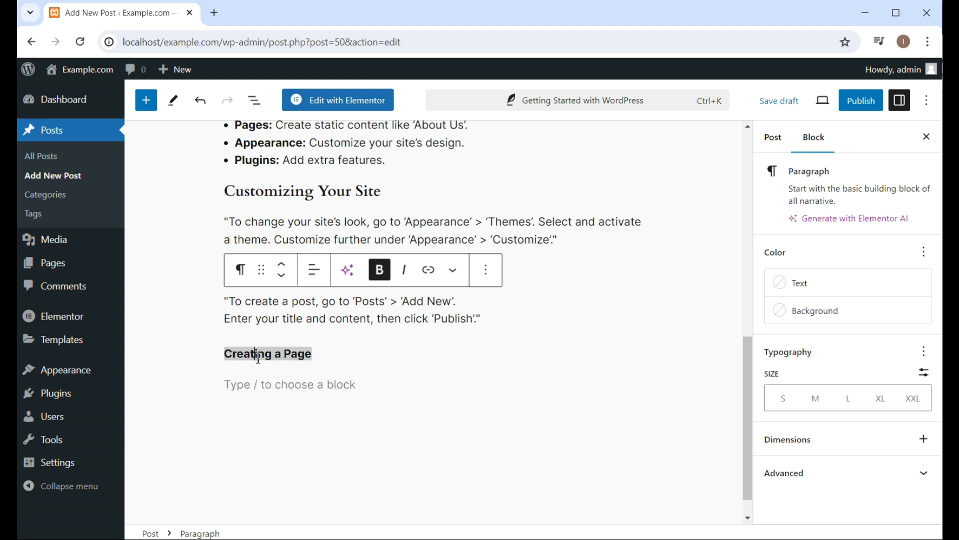
shift+click(255, 310)
click(241, 270)
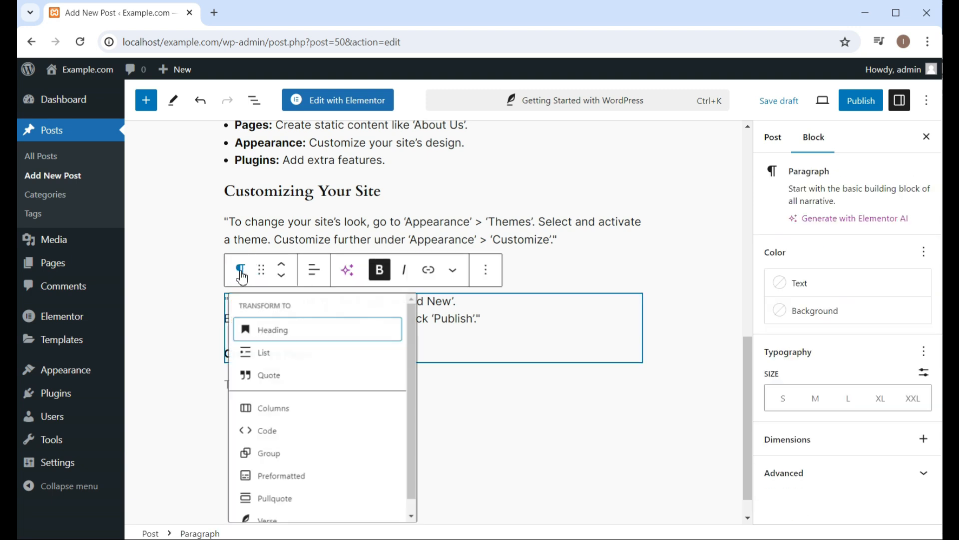
click(264, 335)
click(339, 269)
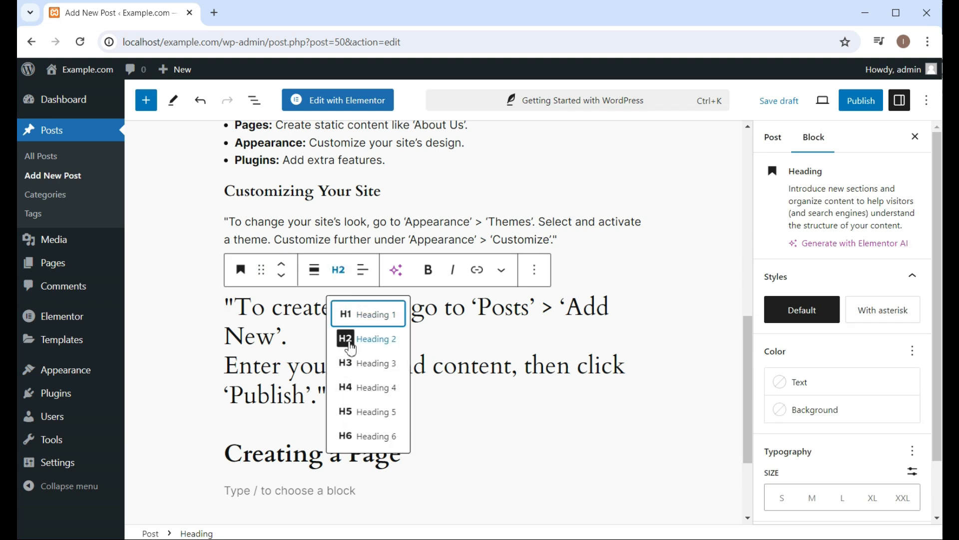
click(347, 363)
Transform the heading block containing the creating-a-post text and "Creating a Page" back into a paragraph, and select the empty block below
click(397, 395)
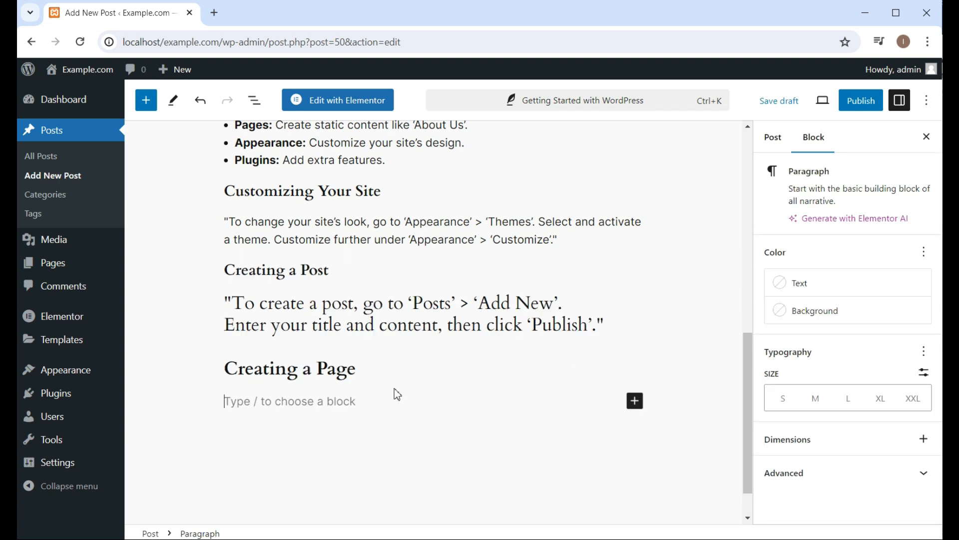
drag(234, 300, 623, 336)
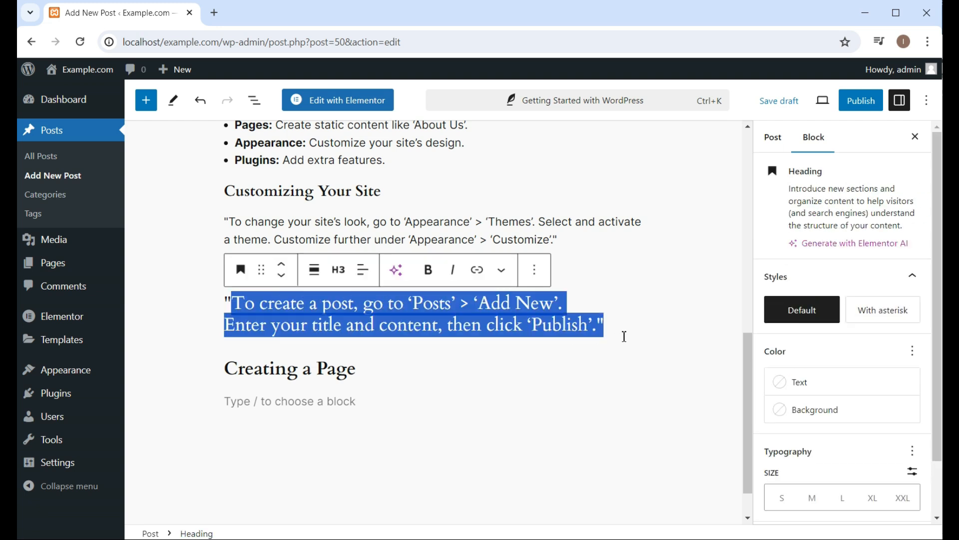
click(241, 270)
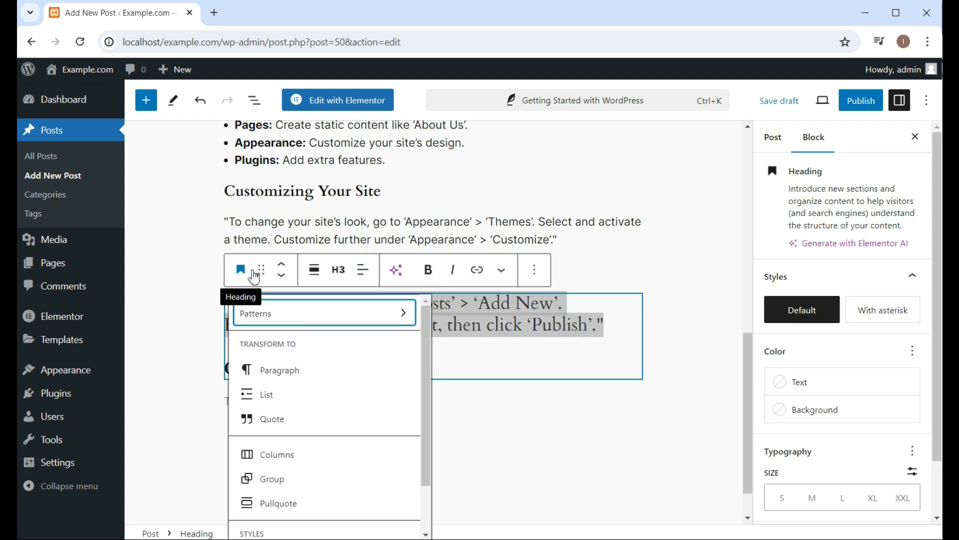
click(279, 371)
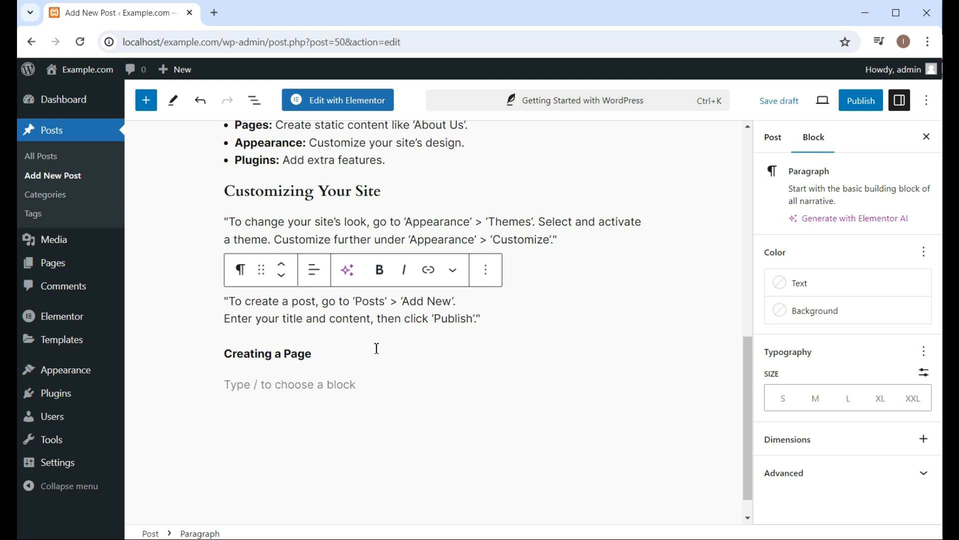
click(352, 383)
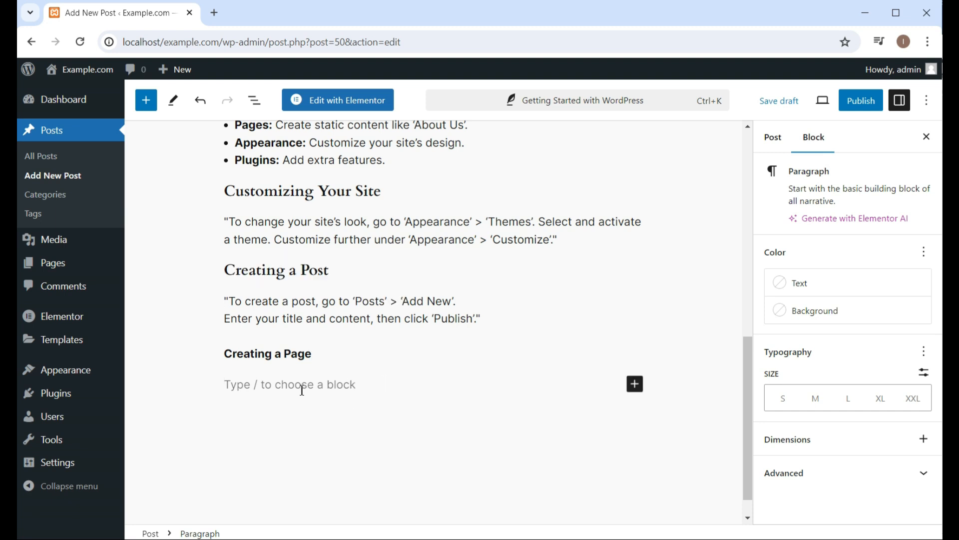
Copy the paragraph about static pages from the Word document into the empty block below "Creating a Page" in the WordPress post
key(alt+Tab)
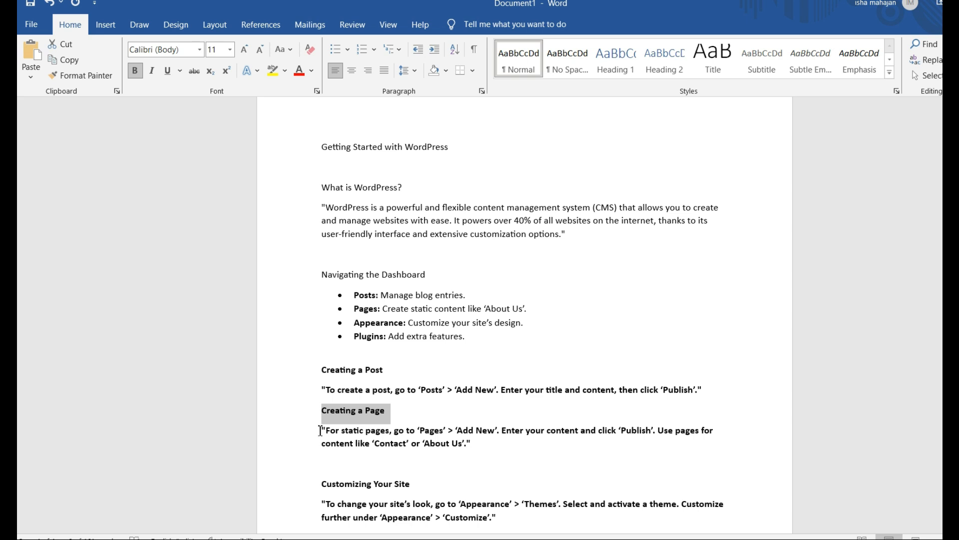
drag(321, 430, 481, 456)
key(ctrl+c)
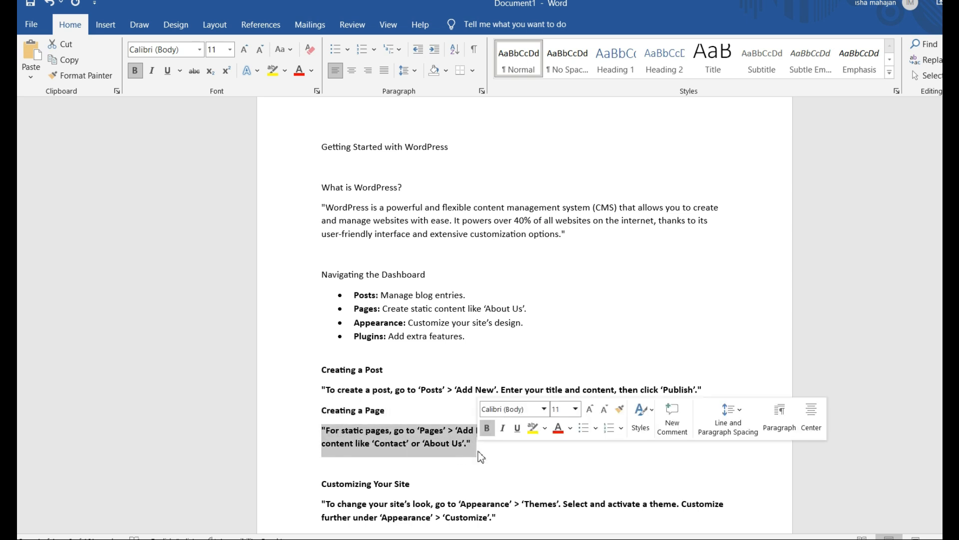
key(alt+Tab)
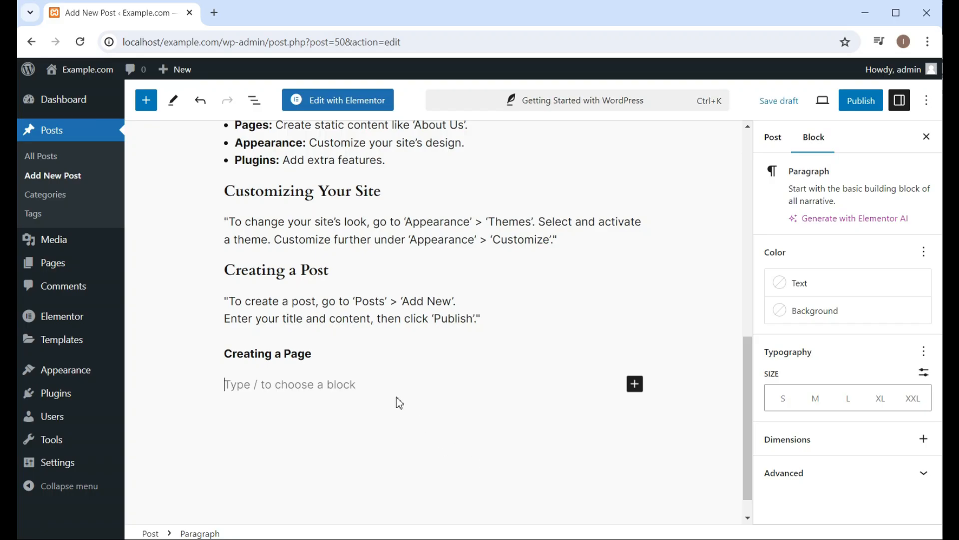
key(ctrl+v)
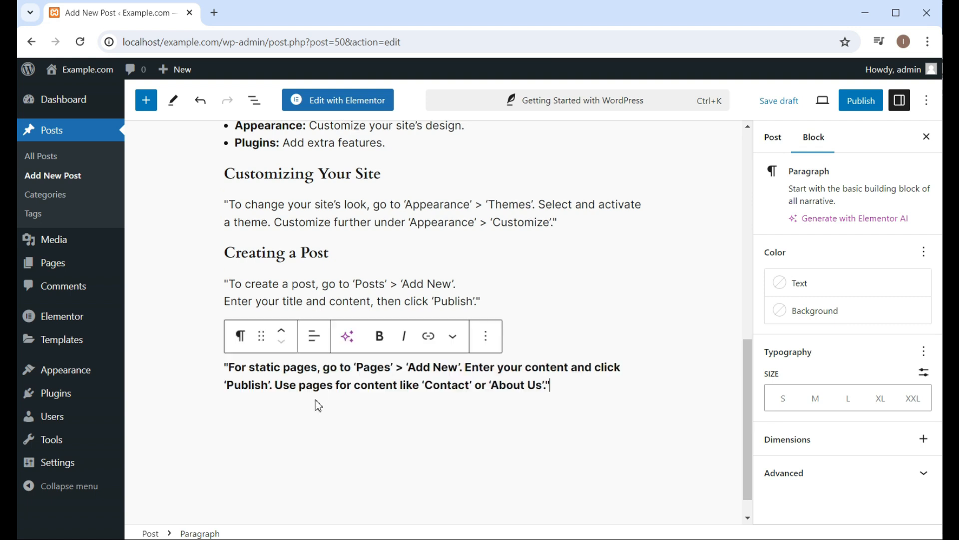
Remove the bold formatting from the static pages paragraph and add an empty paragraph block below it
click(249, 340)
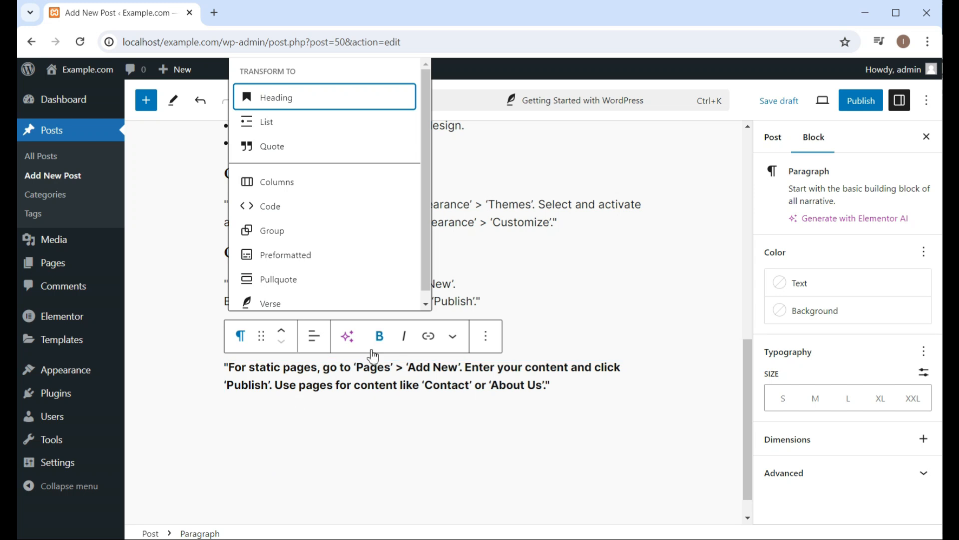
click(314, 420)
drag(226, 367, 631, 406)
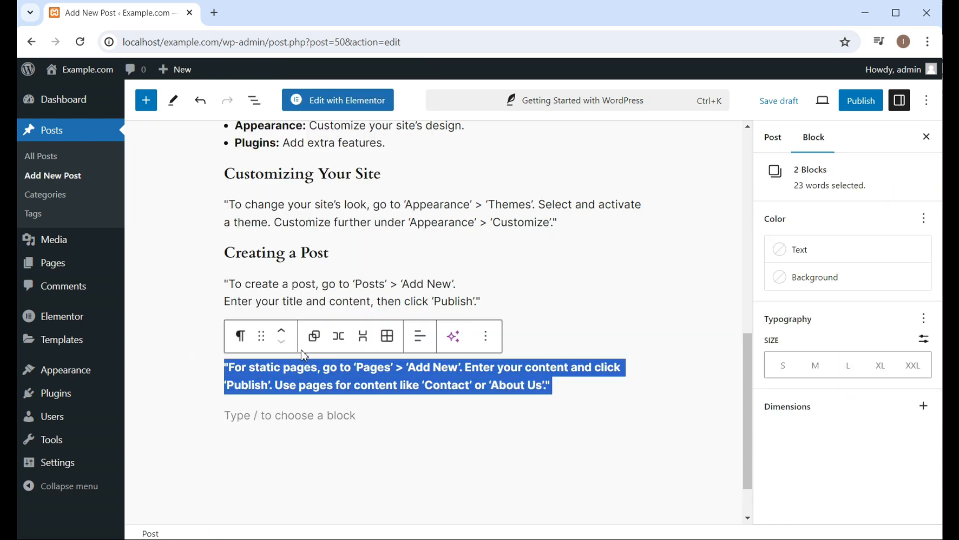
click(431, 433)
triple_click(362, 376)
click(382, 340)
click(385, 341)
click(362, 406)
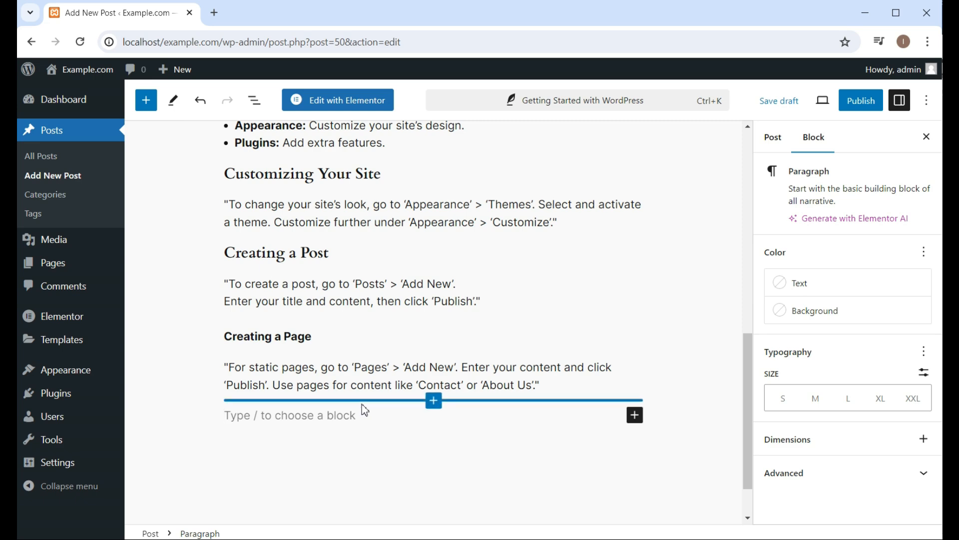
Copy the "Conclusion" line from the Word document into the empty block at the end of the WordPress post
scroll(361, 404, down, 1)
key(alt+Tab)
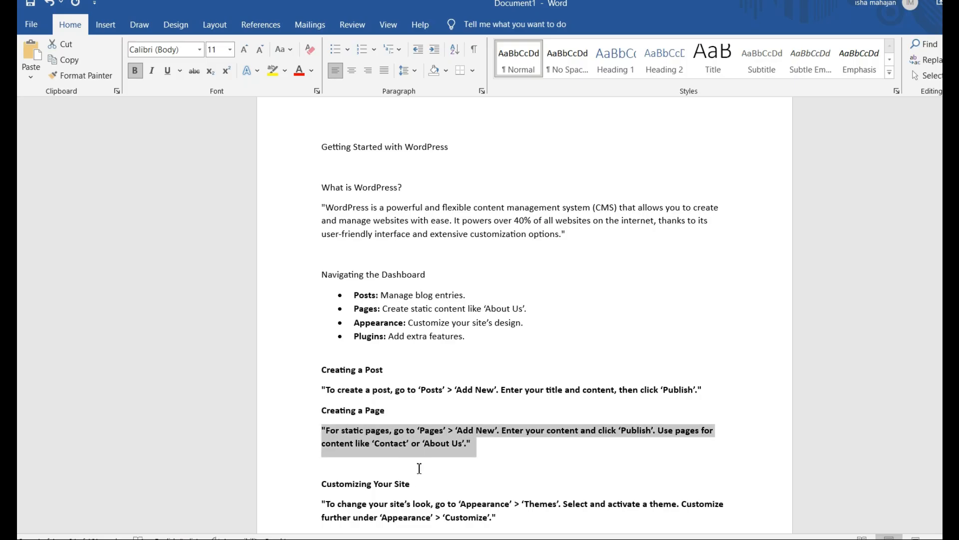
scroll(419, 467, down, 3)
drag(325, 429, 386, 425)
key(ctrl+c)
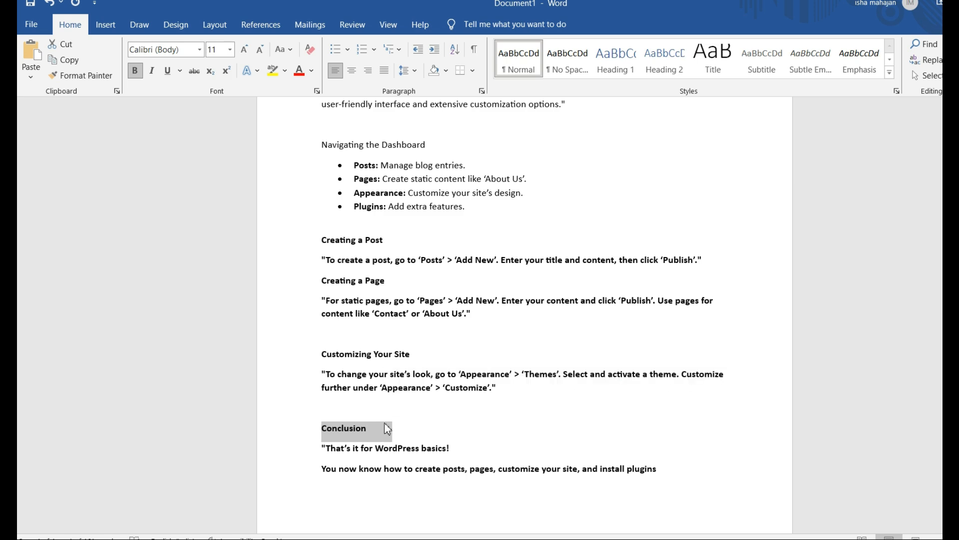
key(alt+Tab)
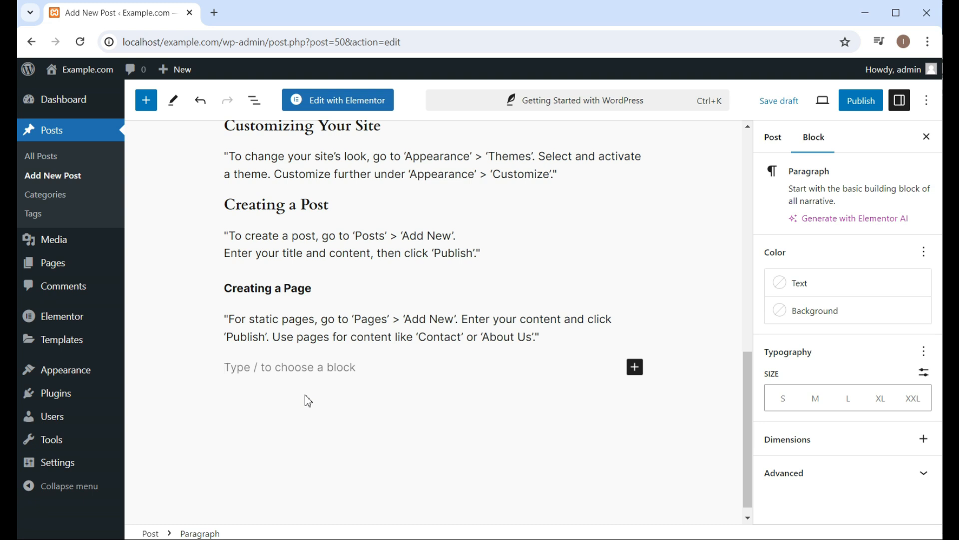
key(ctrl+v)
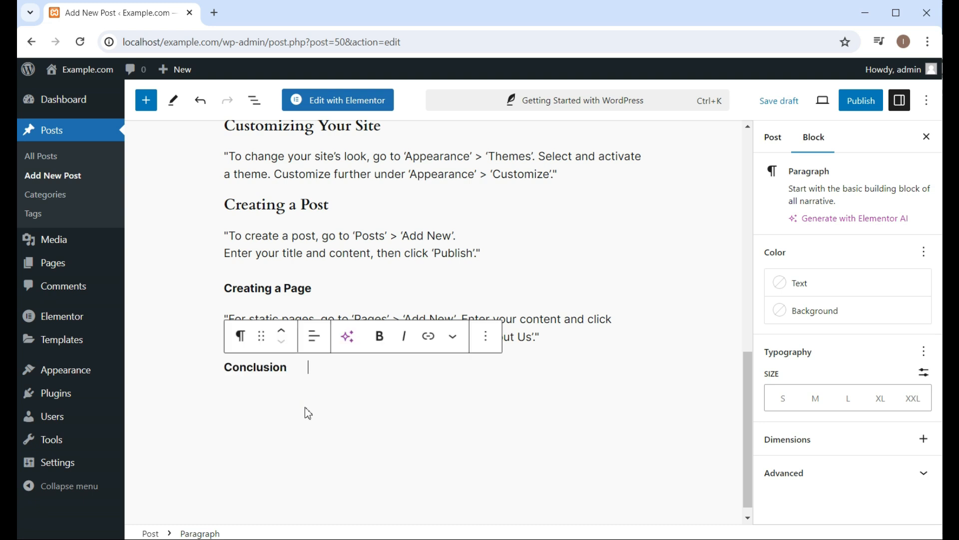
Transform the "Conclusion" line into a Heading 4 and add an empty paragraph block below it
click(237, 338)
click(280, 97)
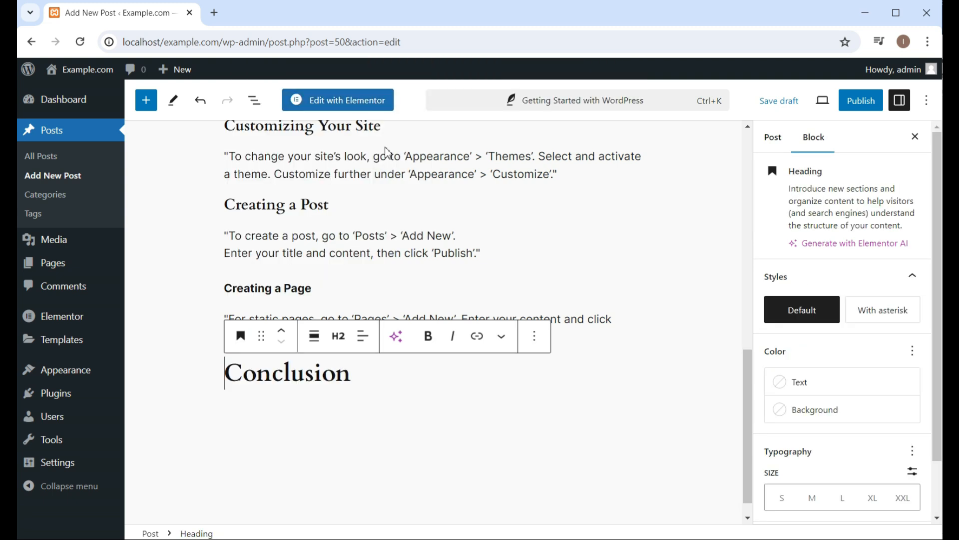
click(338, 335)
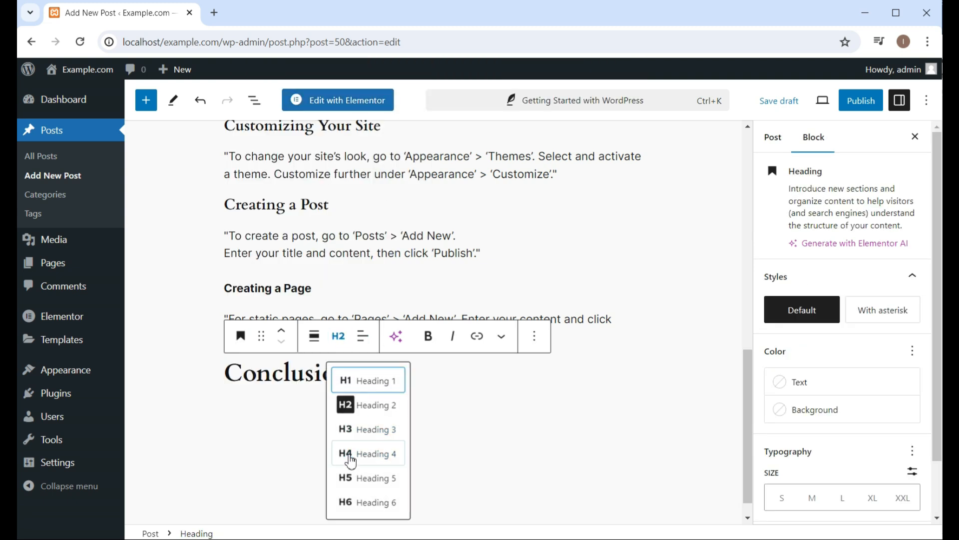
click(348, 454)
click(325, 416)
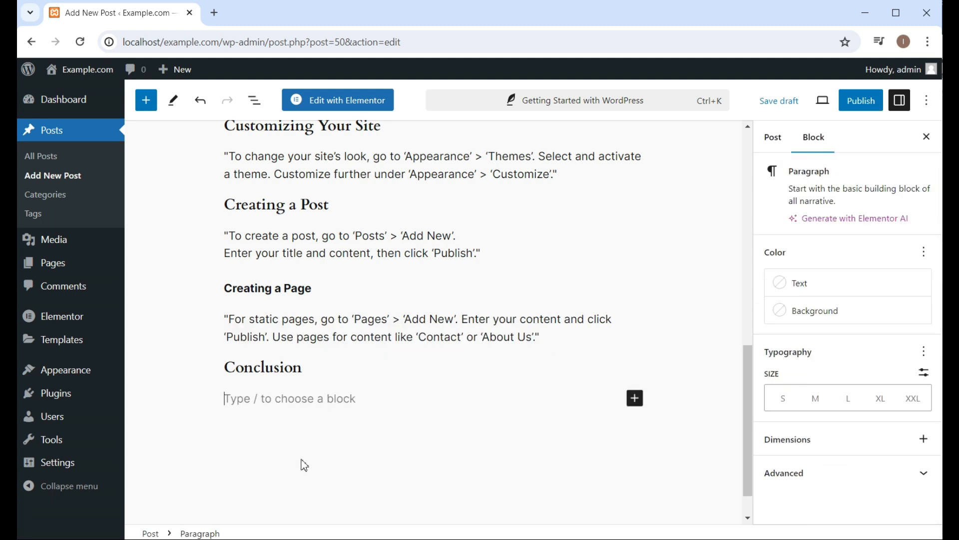
Copy the closing text below "Conclusion" from the Word document into the empty block under the post's "Conclusion" heading
key(alt+Tab)
drag(326, 451, 707, 509)
key(ctrl+c)
key(alt+Tab)
key(ctrl+v)
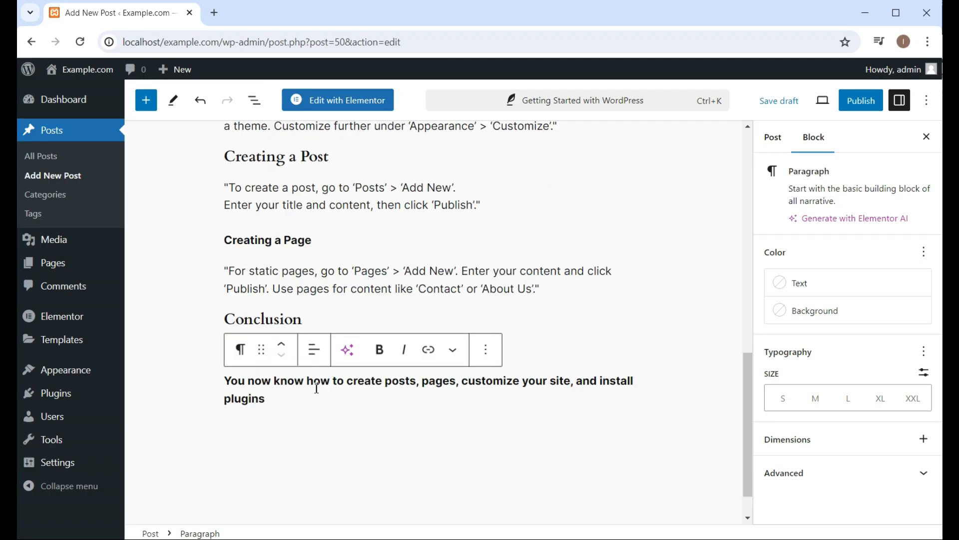
Remove the bold formatting from the closing paragraph that begins "You now know how to create posts"
drag(230, 383, 264, 398)
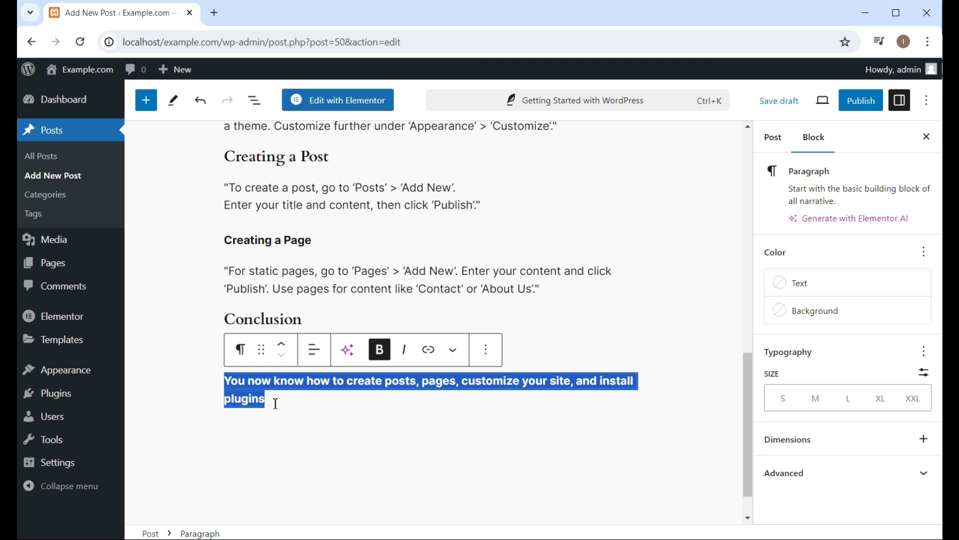
click(380, 350)
click(376, 430)
Align the WordPress image under the "What is WordPress?" heading to the center
scroll(380, 442, up, 2)
scroll(380, 445, up, 8)
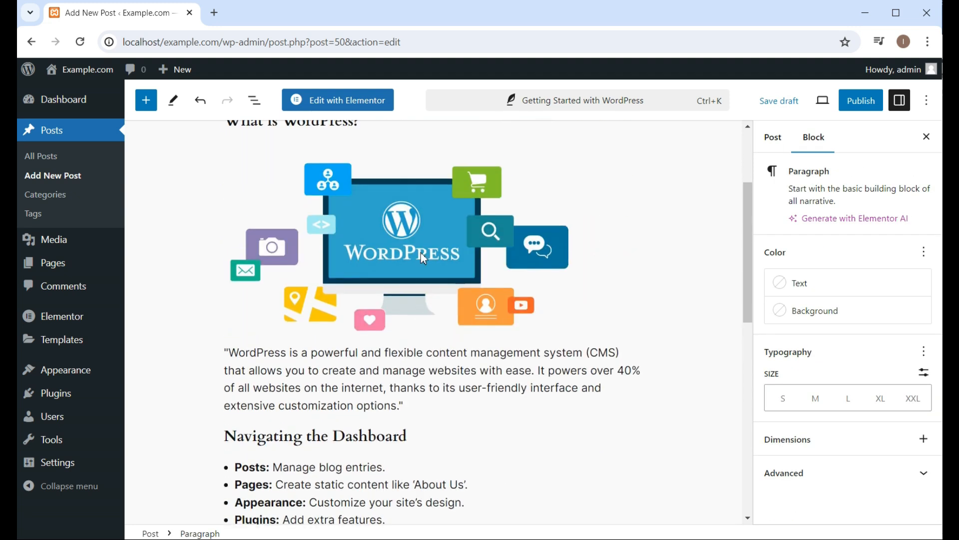
click(415, 239)
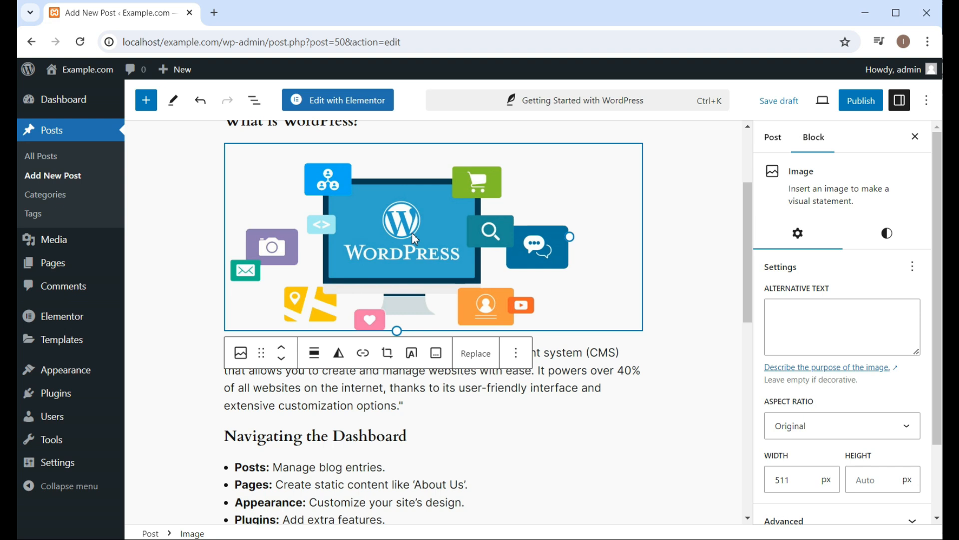
click(314, 353)
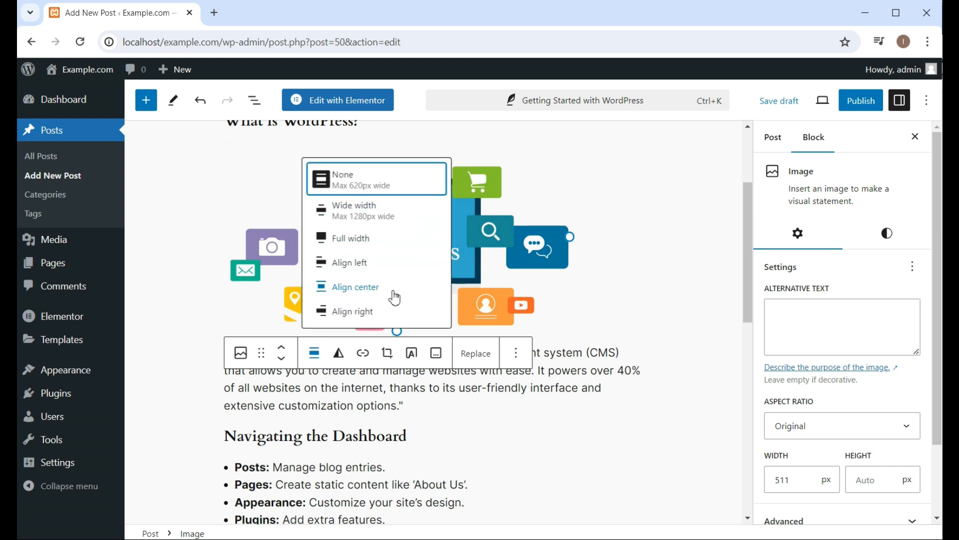
click(366, 289)
click(367, 292)
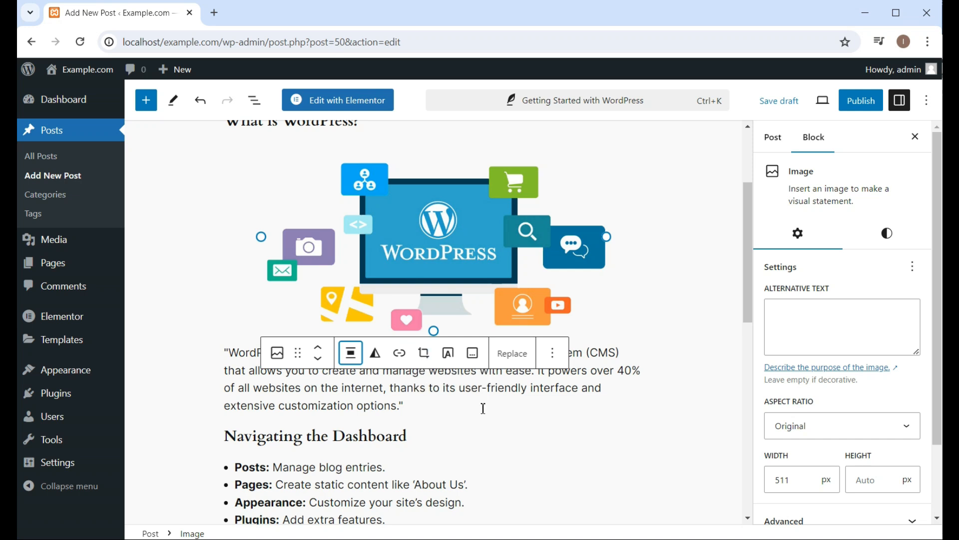
click(505, 446)
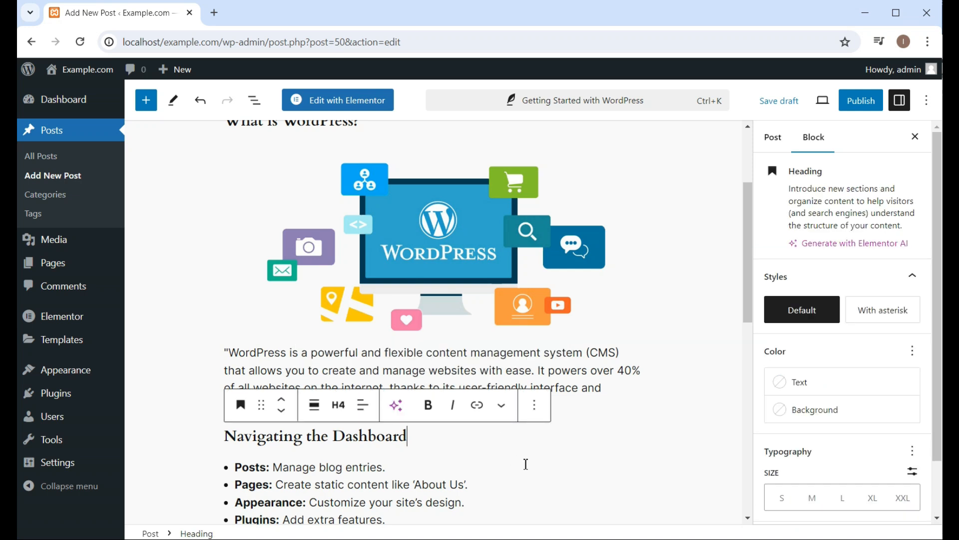
Review the whole post from its title through the headings, image, bullet list and remaining sections
scroll(678, 331, up, 1)
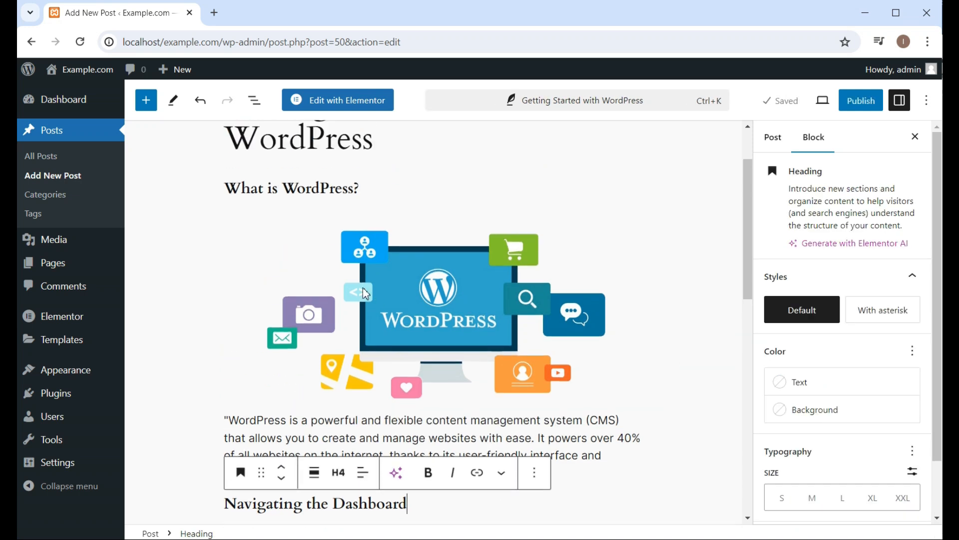
scroll(341, 208, up, 2)
drag(242, 185, 389, 229)
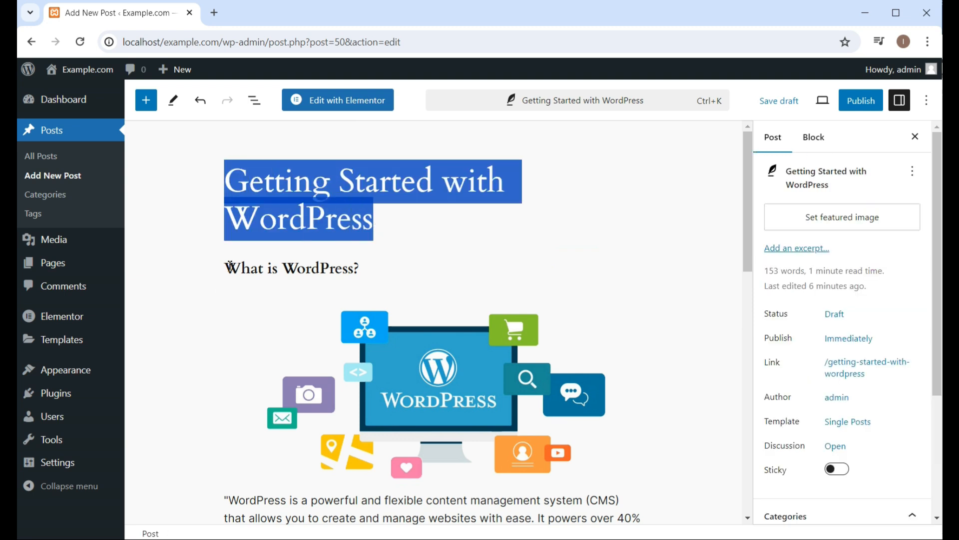
drag(230, 267, 380, 268)
click(391, 359)
scroll(391, 359, down, 3)
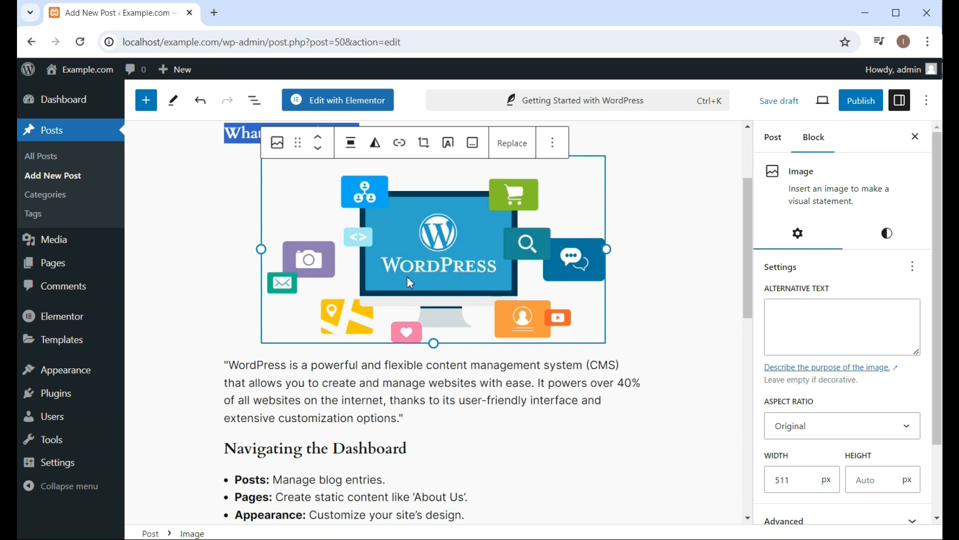
drag(229, 364, 425, 429)
click(433, 445)
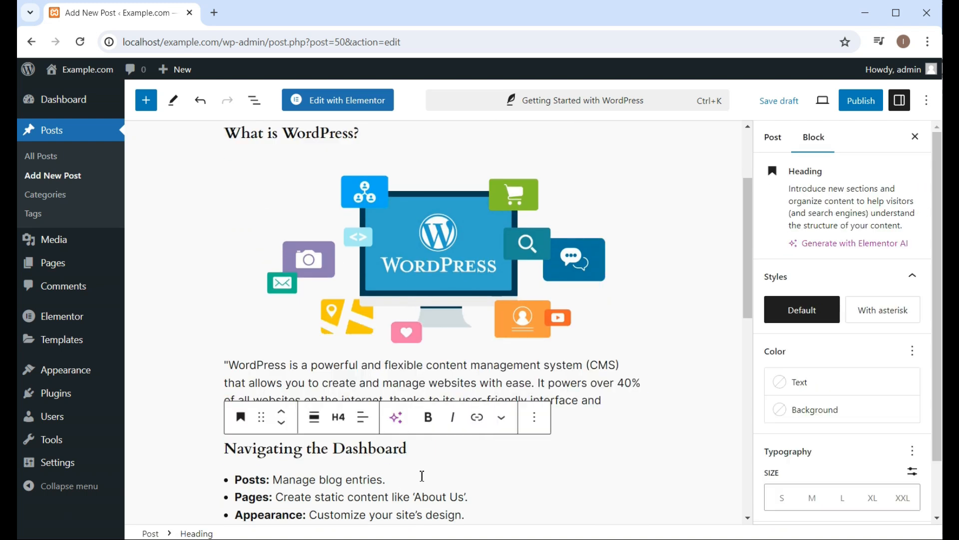
scroll(422, 476, down, 3)
drag(308, 351, 395, 432)
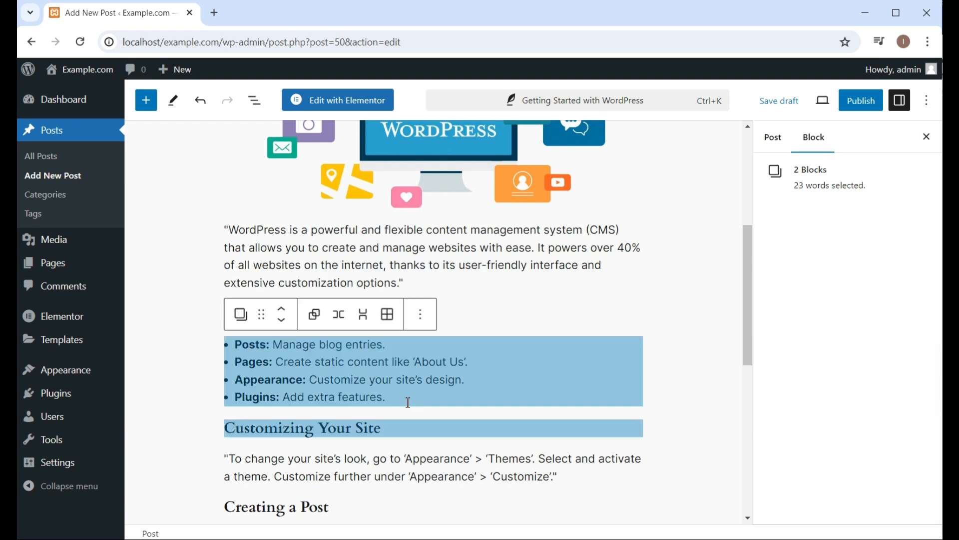
click(388, 397)
scroll(353, 368, down, 9)
scroll(356, 368, up, 10)
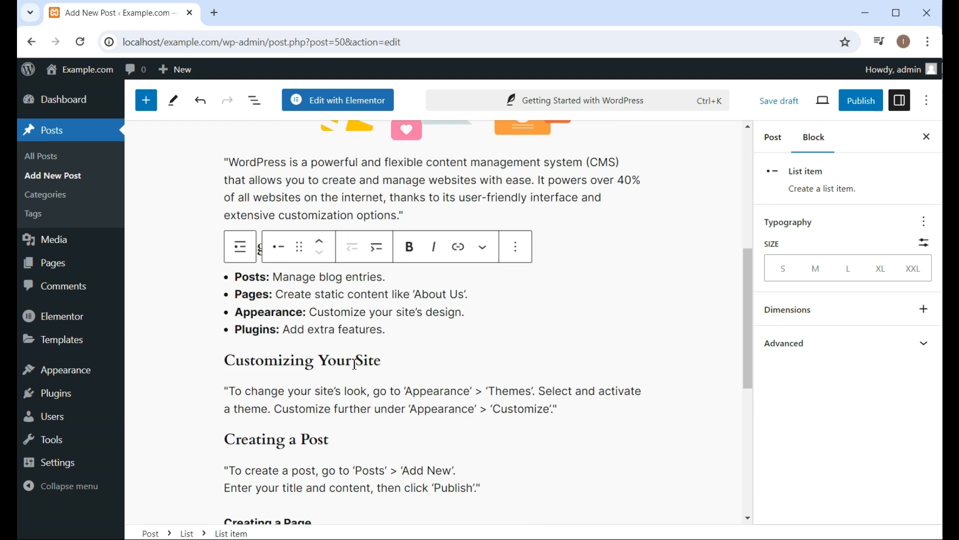
scroll(426, 397, up, 3)
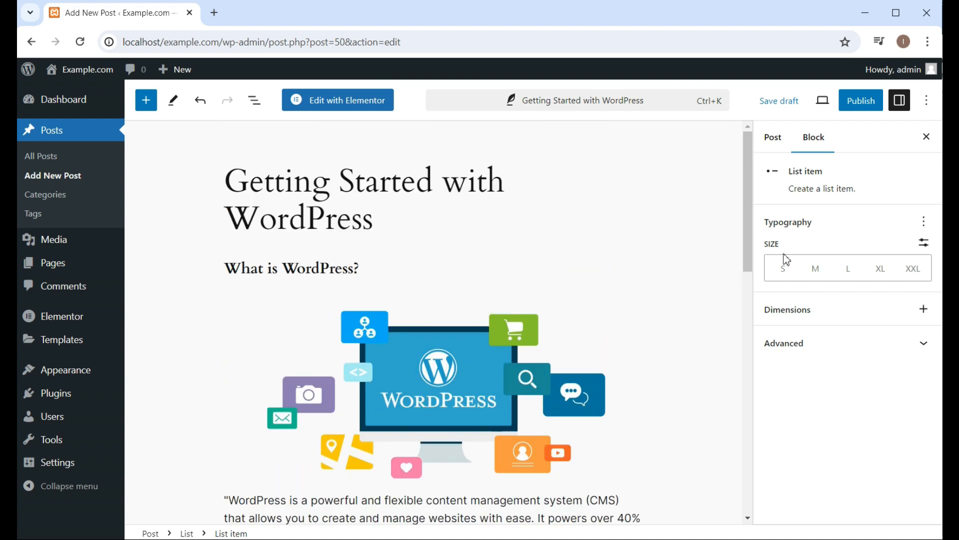
Start a new category in the post settings and enter "Introduction to Wordpress" as its name
click(783, 148)
scroll(825, 275, down, 5)
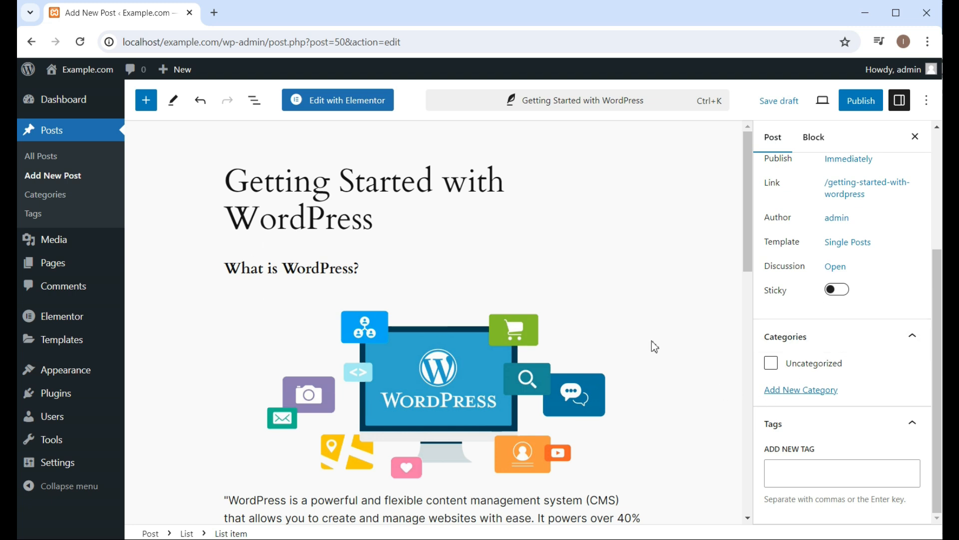
click(809, 397)
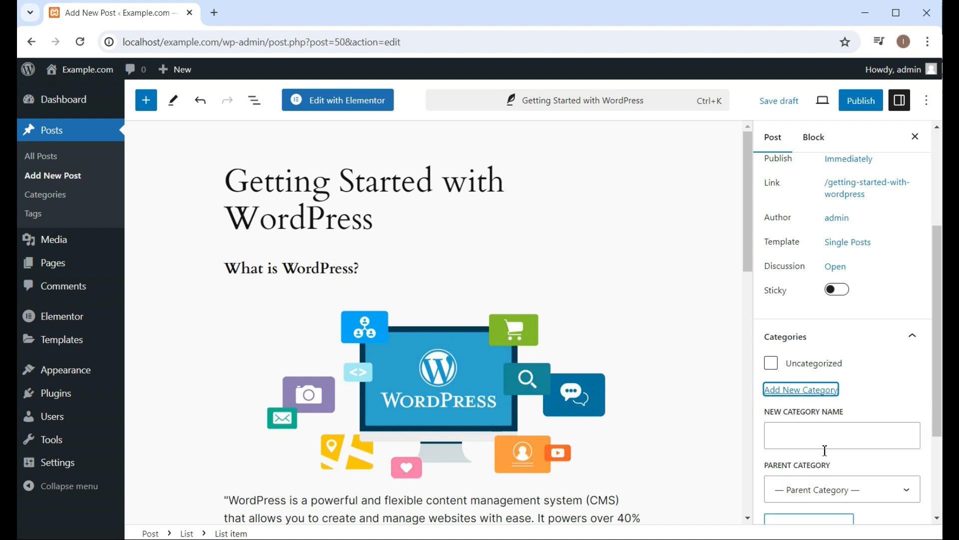
click(784, 441)
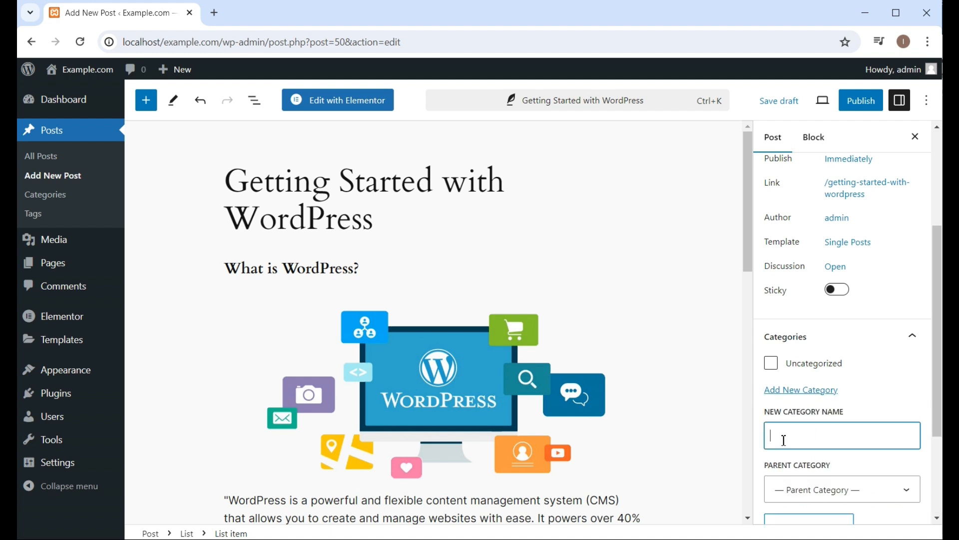
text(Introduction to Wordpress)
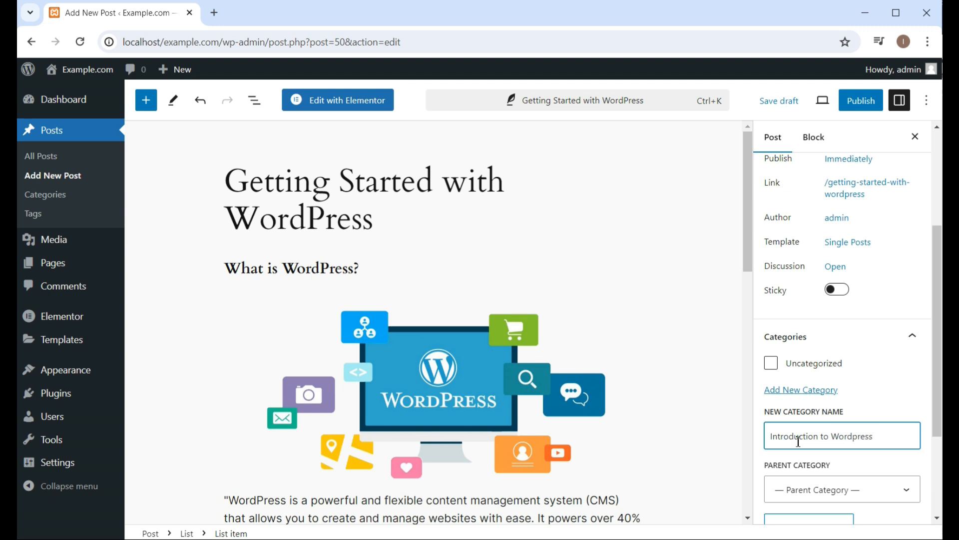
scroll(873, 425, down, 1)
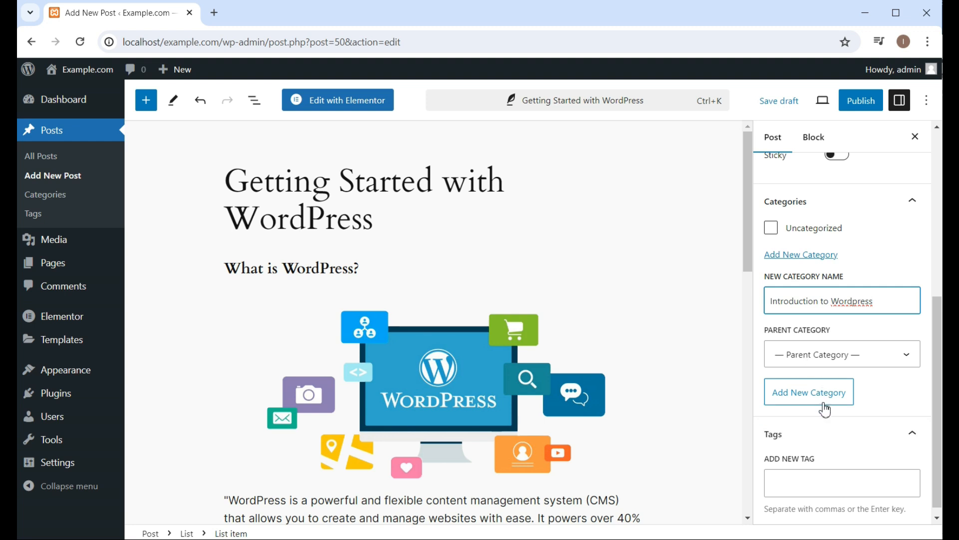
Add the tag "wordpress" to the post
click(809, 486)
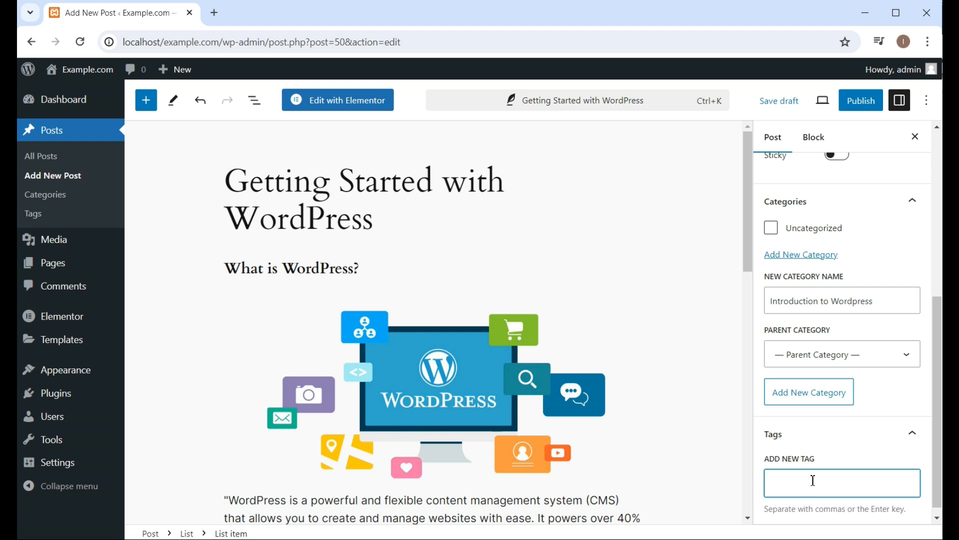
text(wordpress)
key(Return)
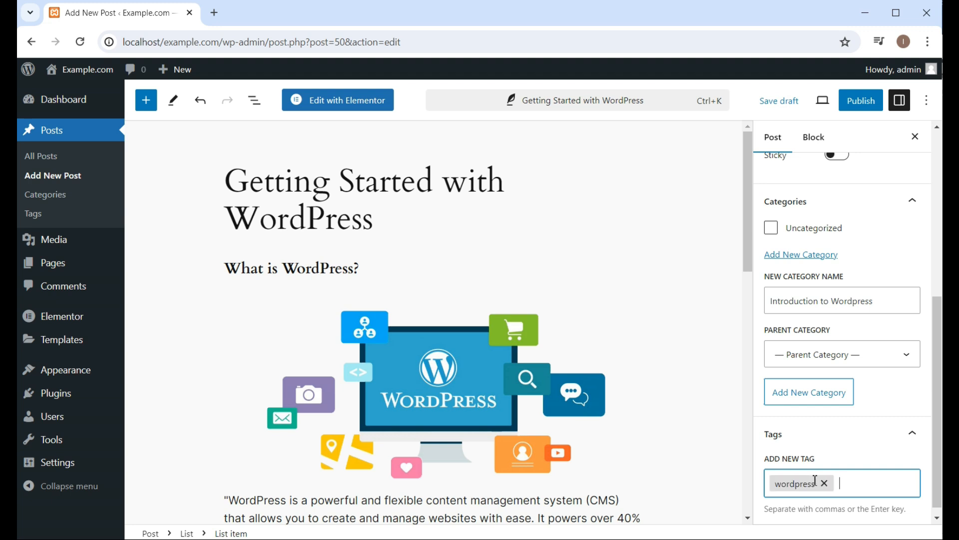
Add "create page" as a second tag for the post
text(create page)
key(ctrl+a)
key(BackSpace)
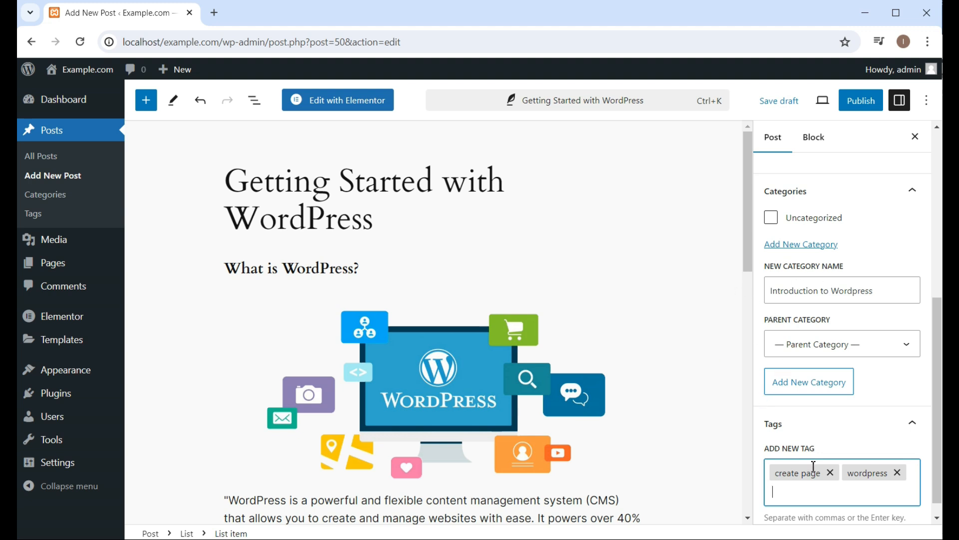
Set Wordpress-1024x558-1.png from the media library as the post's featured image
scroll(811, 469, down, 1)
scroll(805, 355, up, 7)
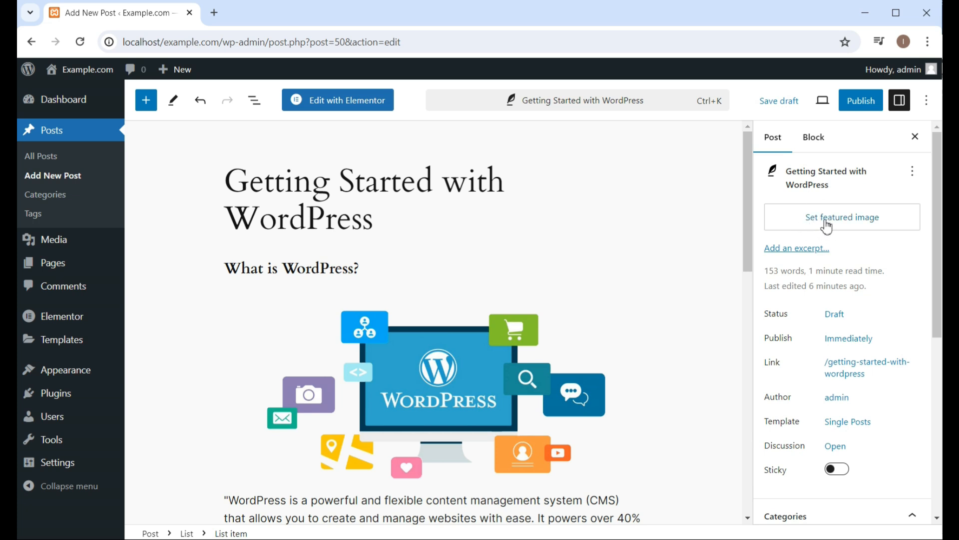
click(824, 222)
click(405, 252)
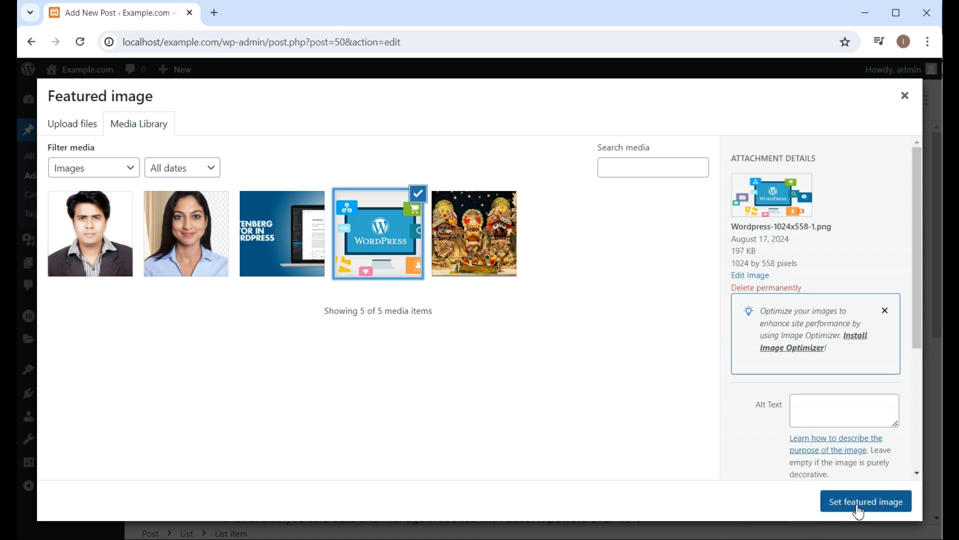
click(857, 502)
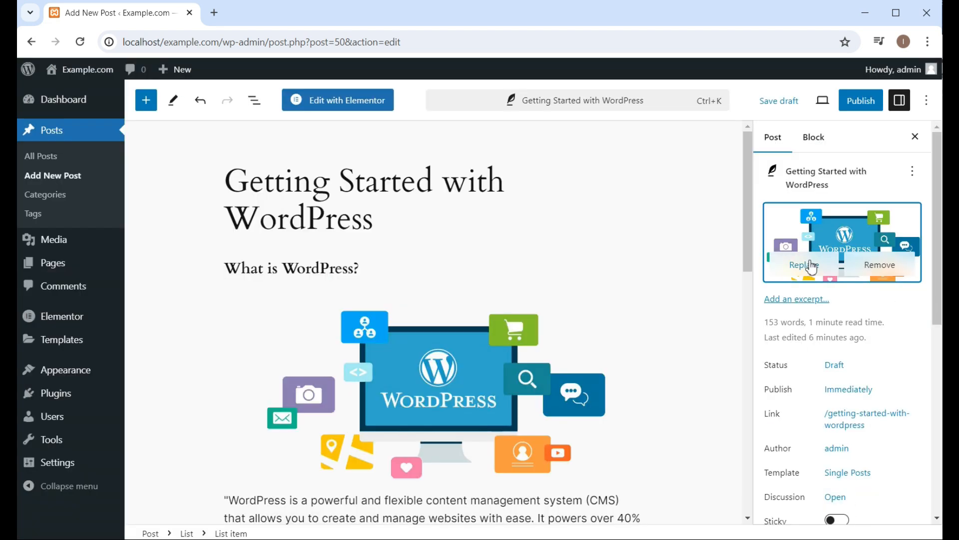
Check the post settings and the visibility options, then publish the post immediately with Public visibility
scroll(841, 364, down, 7)
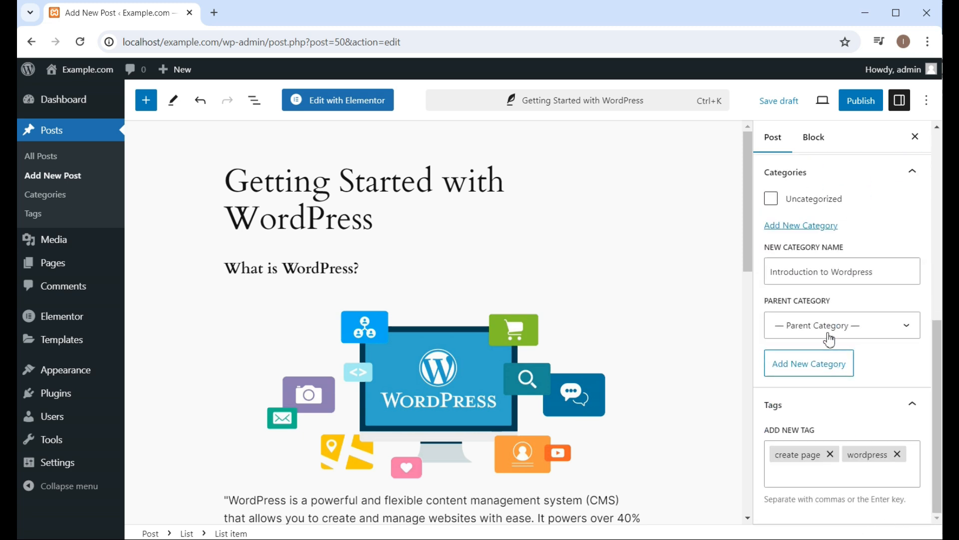
scroll(829, 339, up, 7)
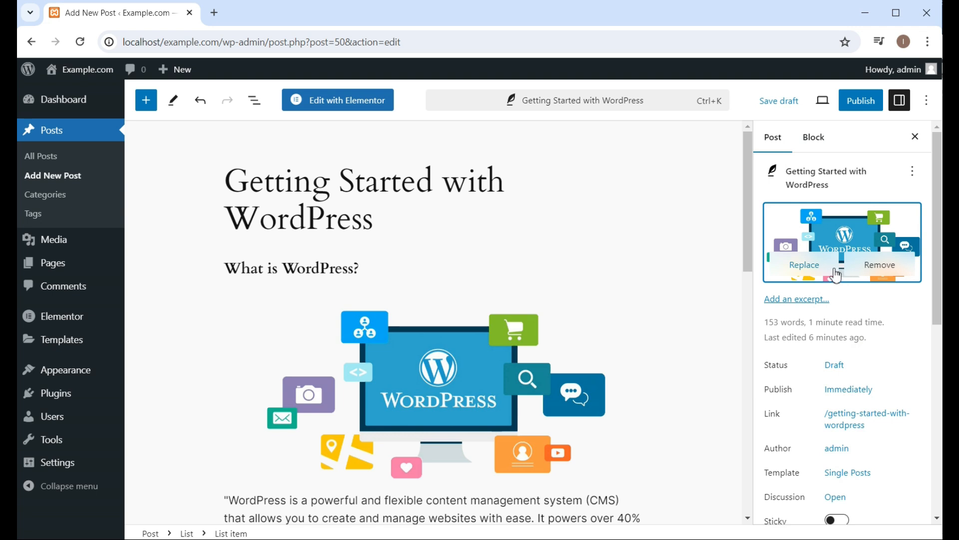
scroll(841, 374, down, 5)
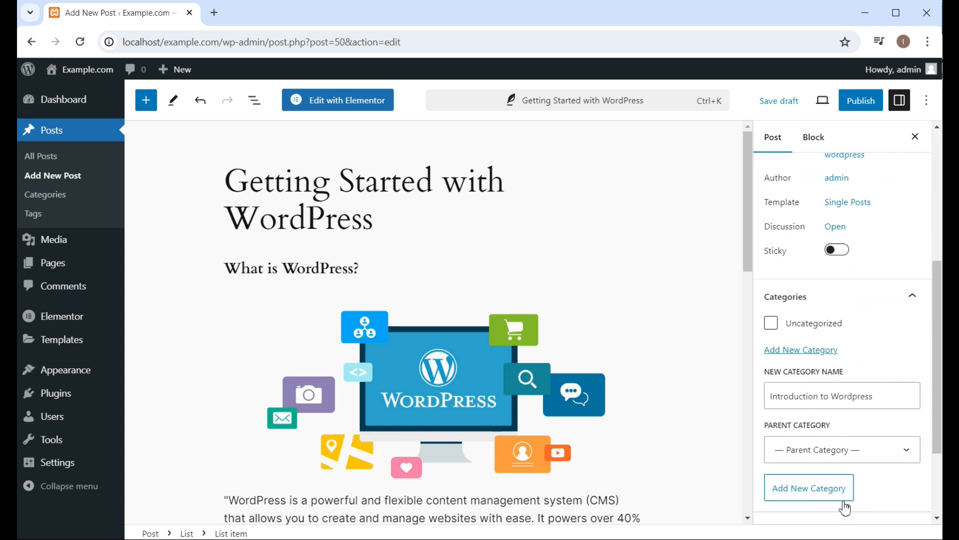
scroll(815, 465, down, 3)
scroll(819, 435, up, 8)
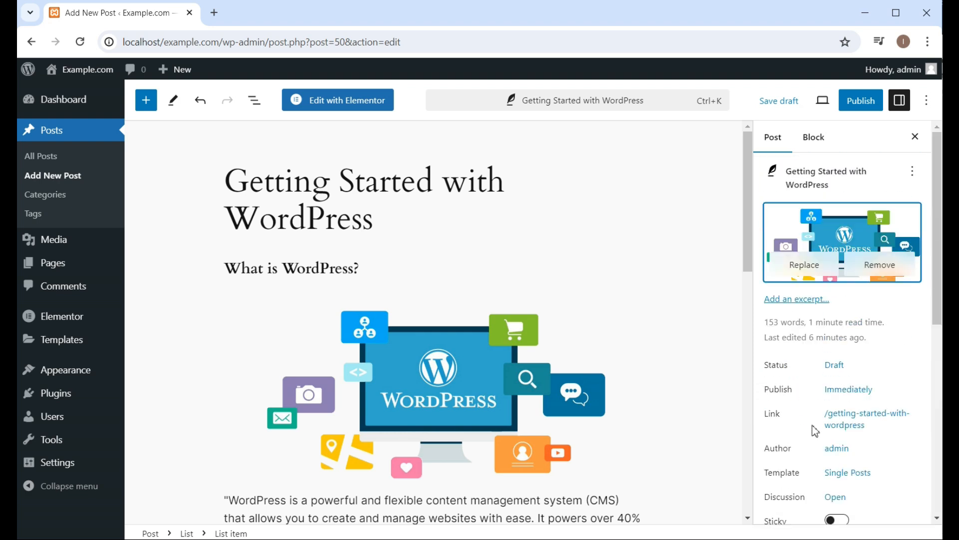
click(863, 107)
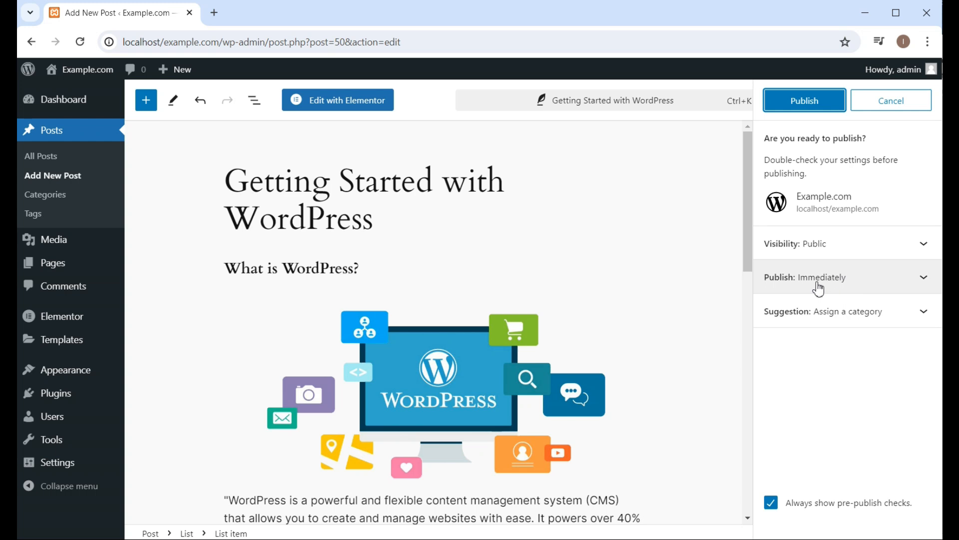
click(798, 244)
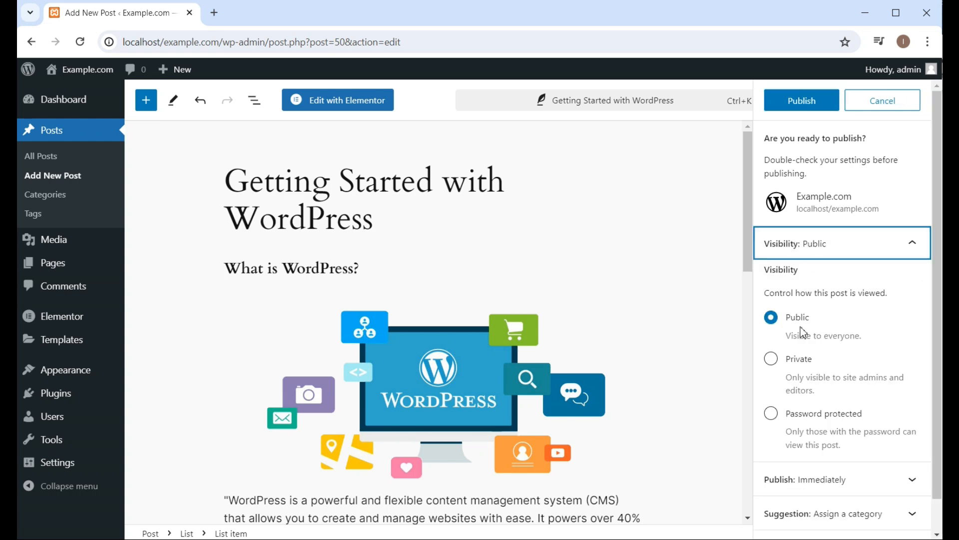
scroll(902, 369, down, 1)
scroll(825, 335, up, 1)
click(804, 104)
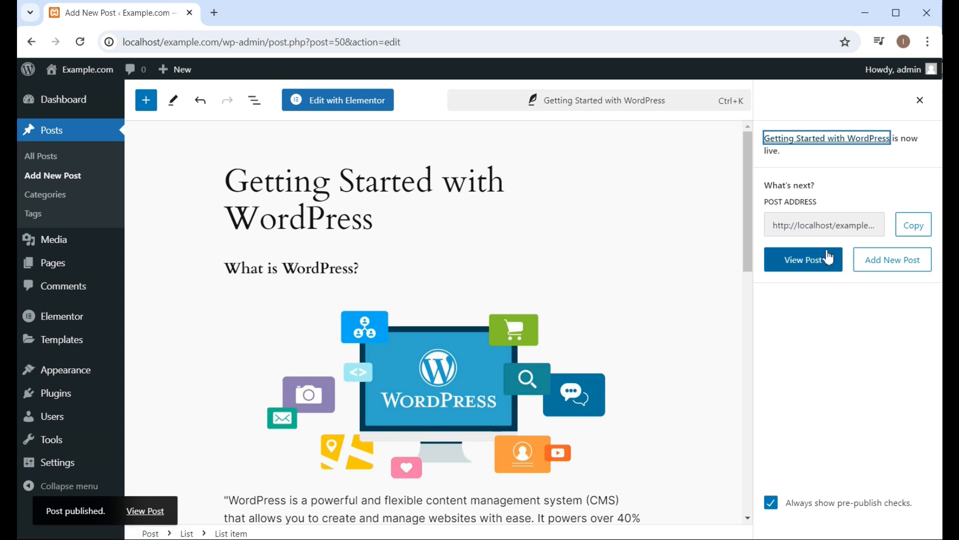
View the published post and examine its featured image, title, content sections, tags and comment form
click(795, 269)
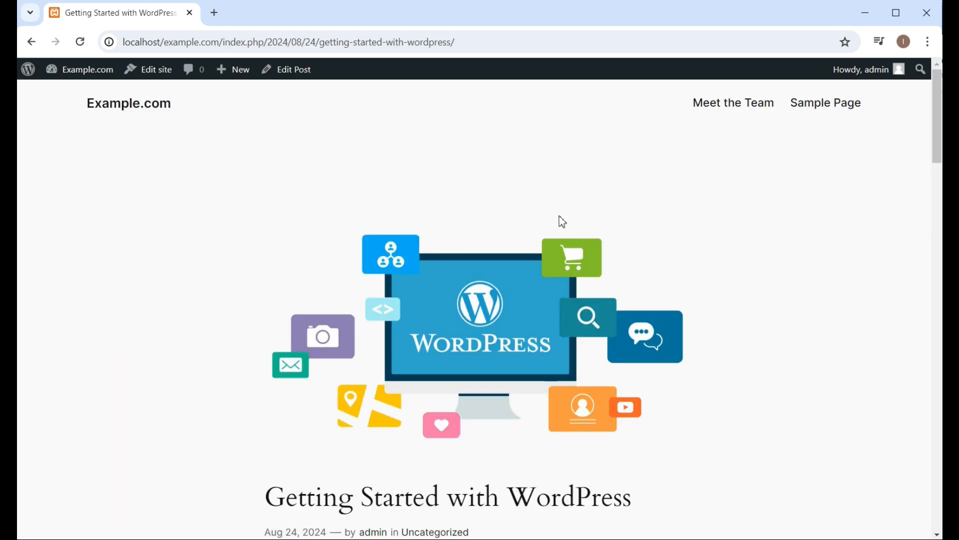
scroll(540, 312, down, 5)
scroll(542, 314, up, 5)
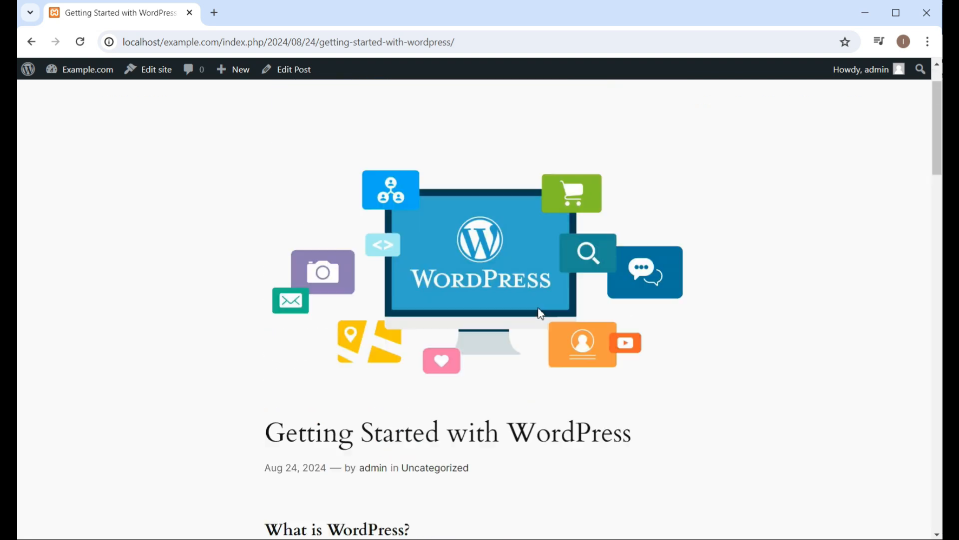
scroll(528, 306, down, 6)
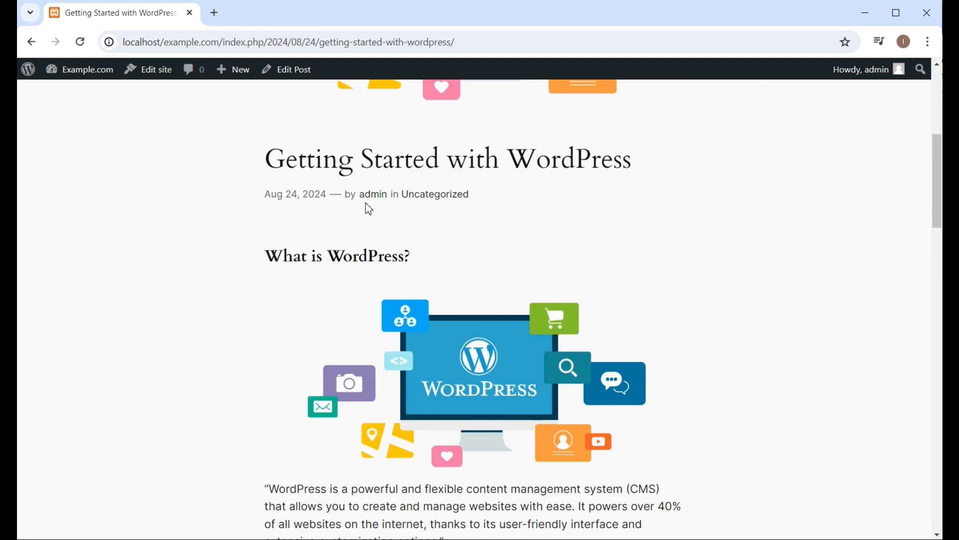
scroll(529, 229, down, 4)
scroll(531, 231, down, 10)
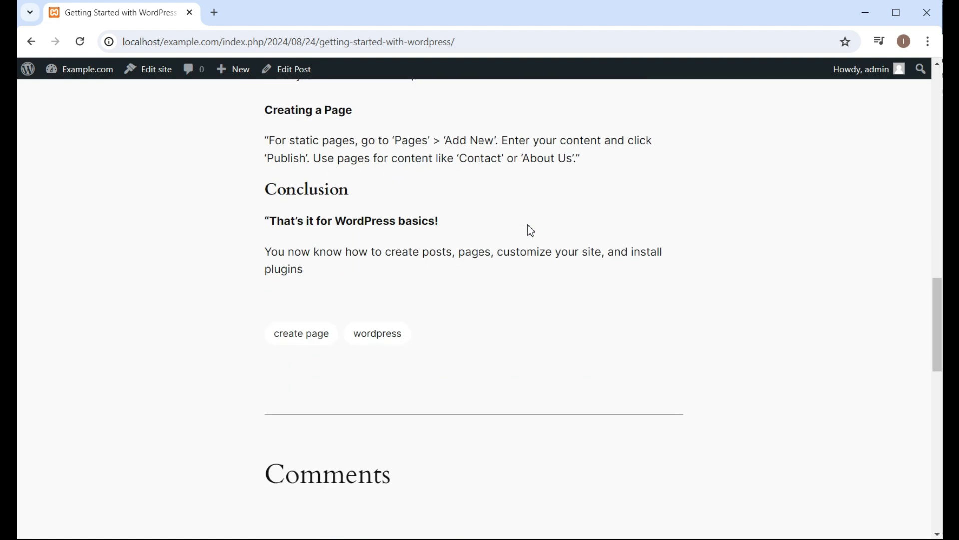
scroll(531, 231, down, 5)
scroll(531, 235, down, 4)
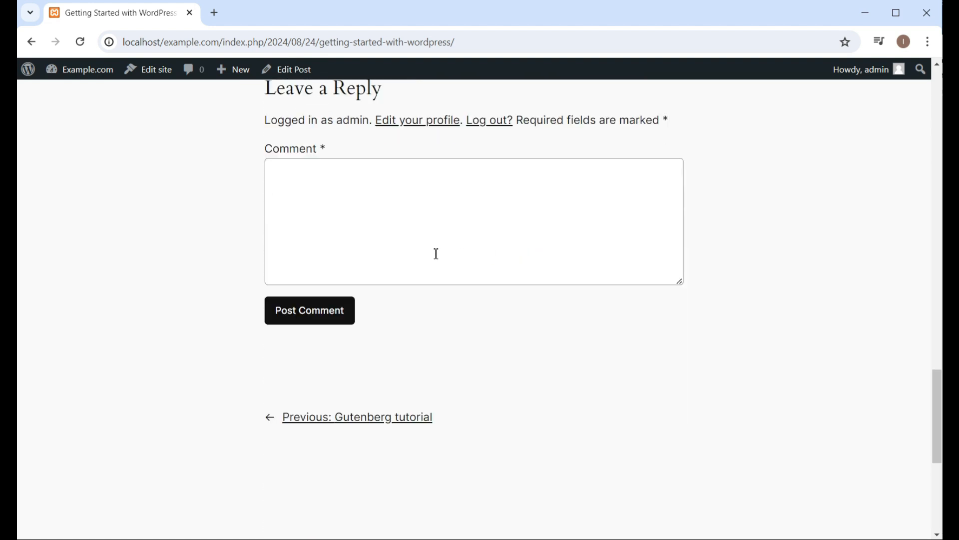
scroll(434, 253, up, 3)
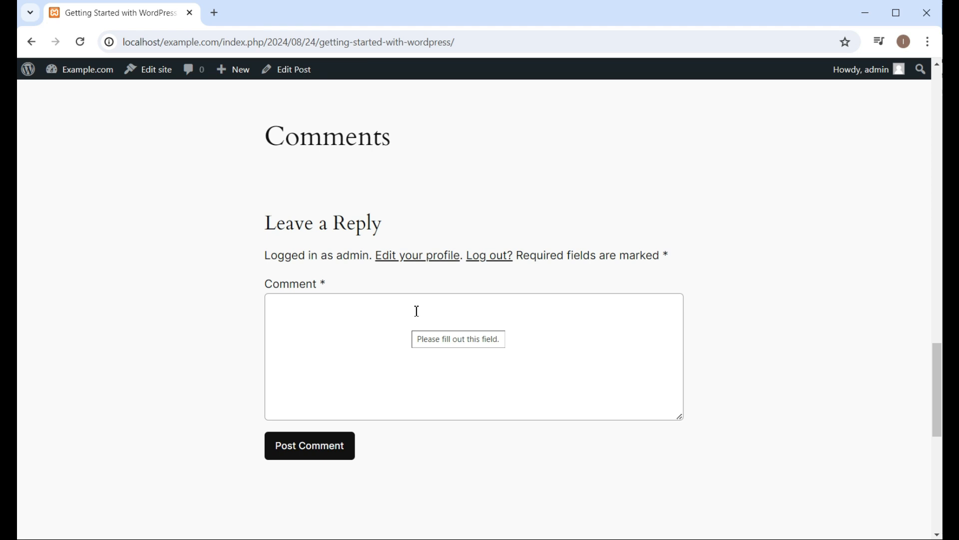
scroll(448, 332, up, 10)
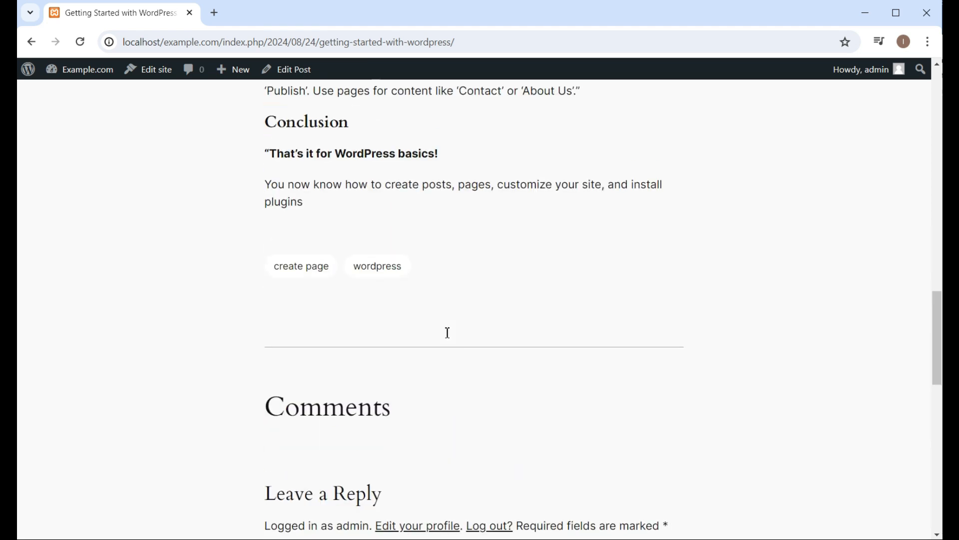
scroll(447, 331, up, 10)
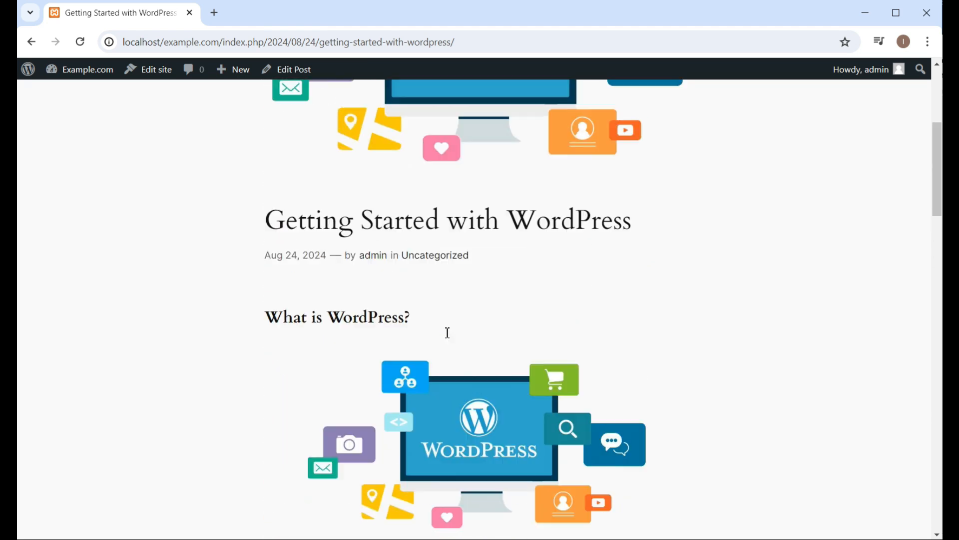
scroll(449, 337, up, 3)
scroll(448, 337, down, 10)
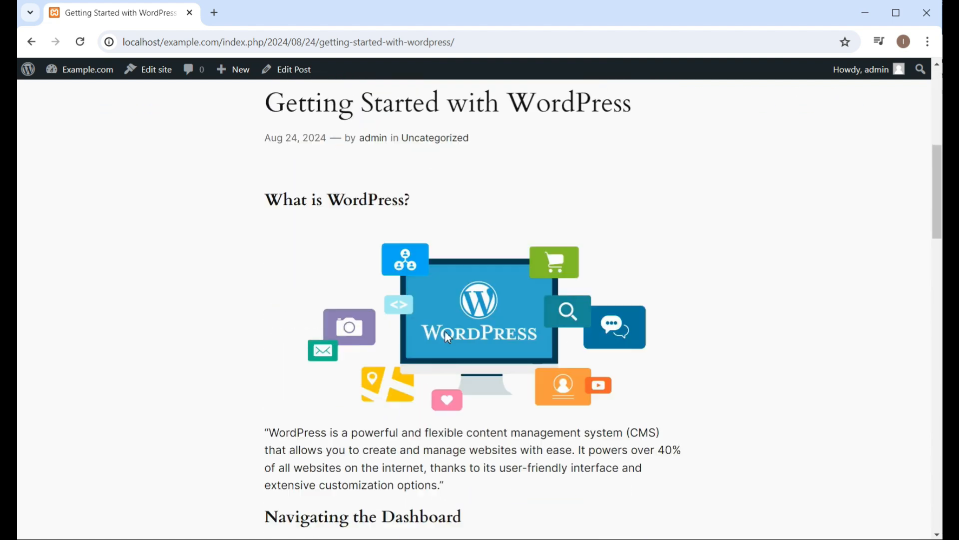